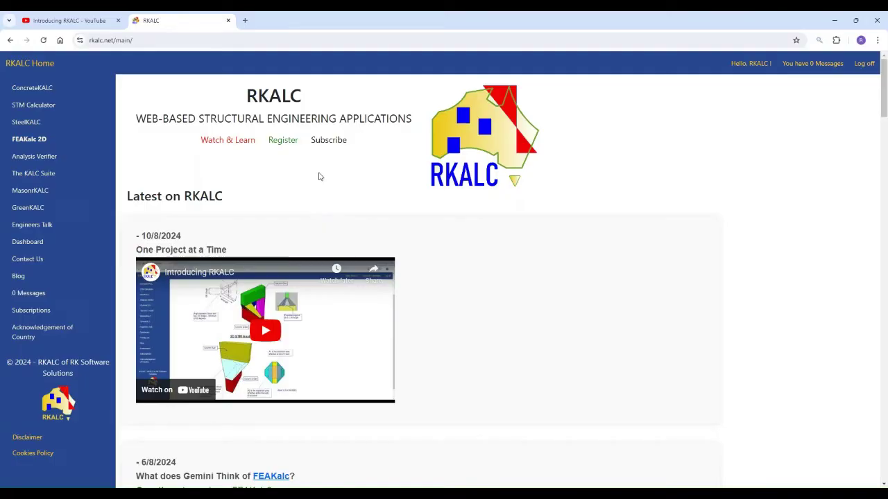
Launch FEAKalc 2D from the RKALC sidebar to get an empty drawing grid
mouse_move(33, 141)
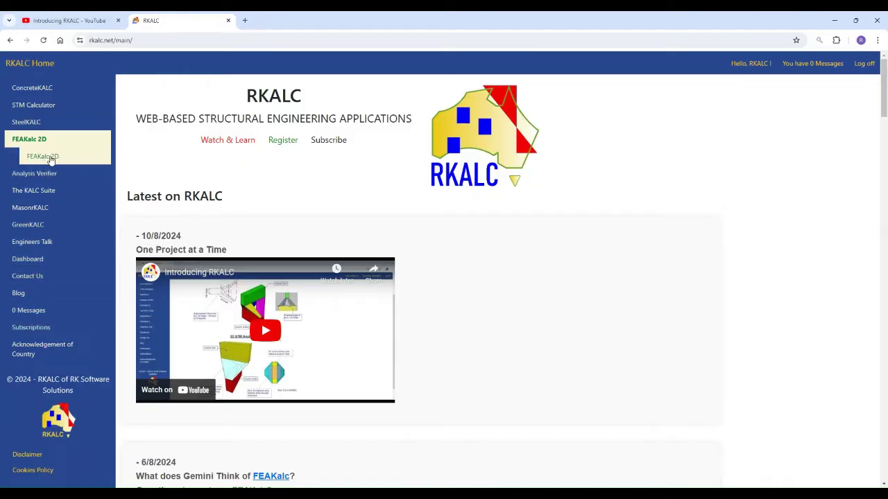
left_click(39, 160)
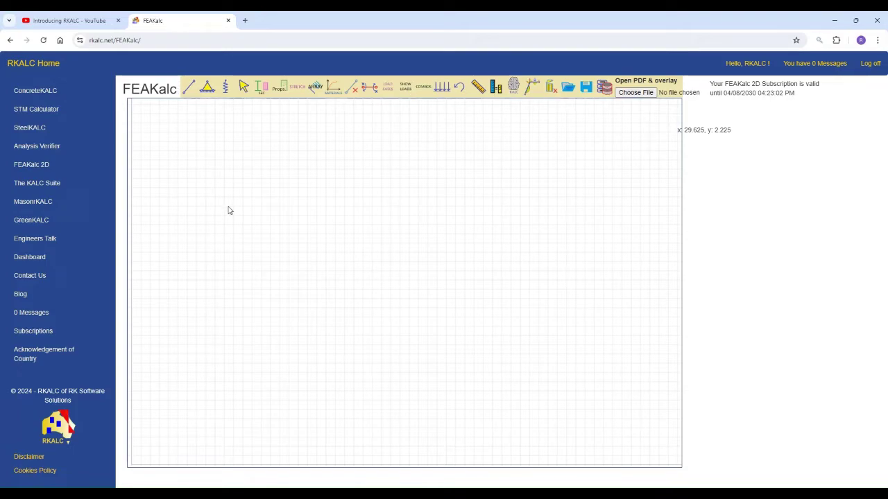
left_click(188, 87)
left_click(231, 347)
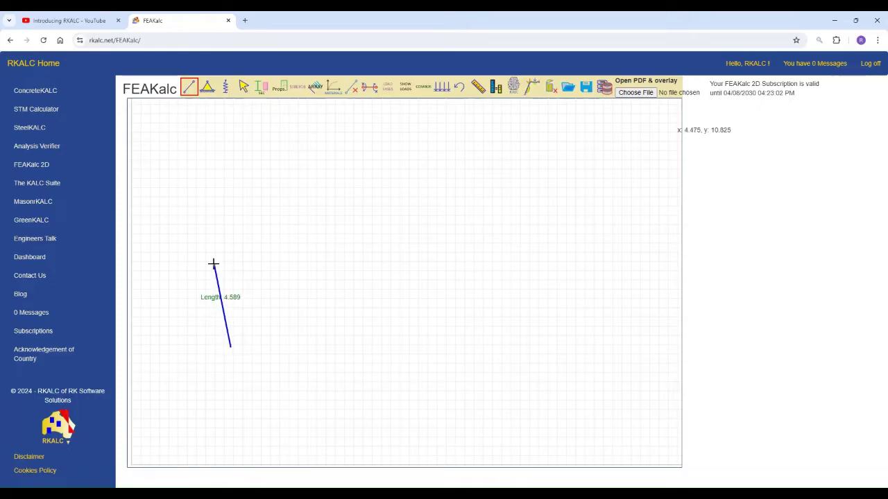
left_click(213, 264)
left_click(214, 264)
left_click(321, 209)
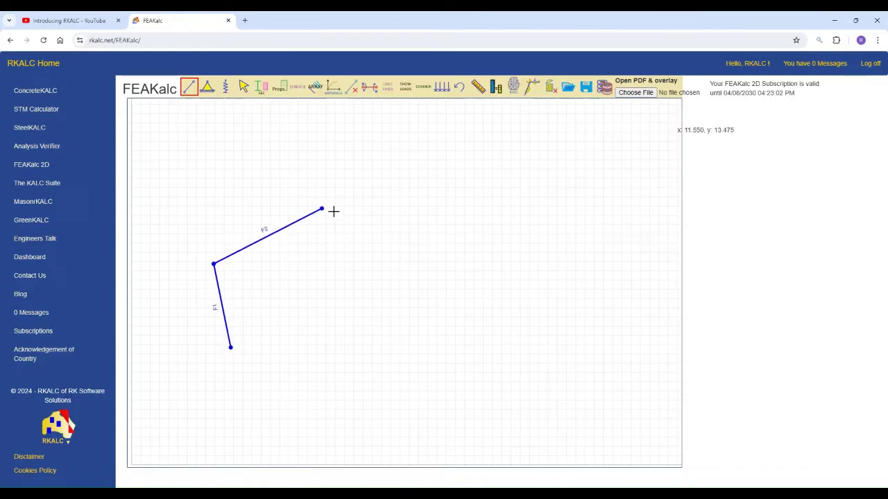
left_click(321, 209)
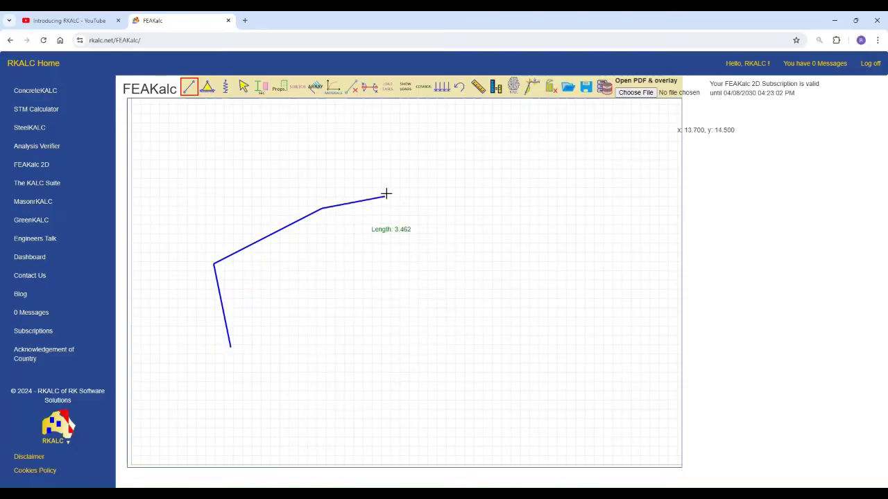
left_click(451, 274)
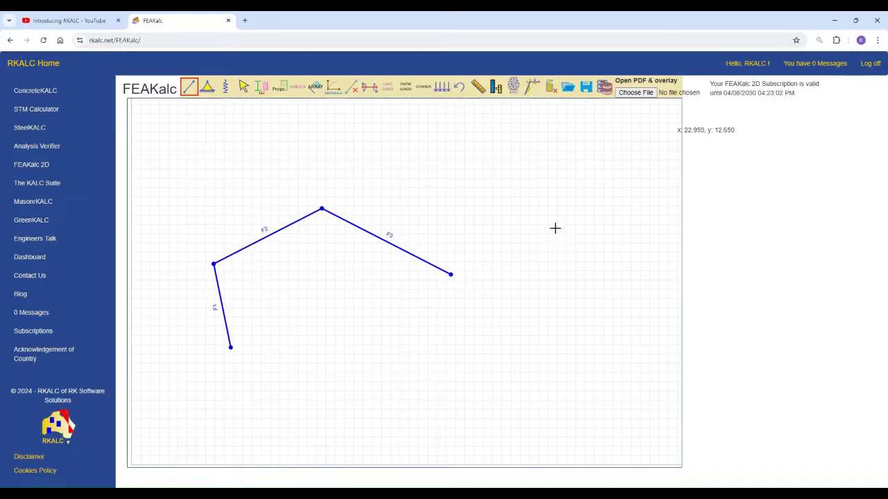
left_click(551, 91)
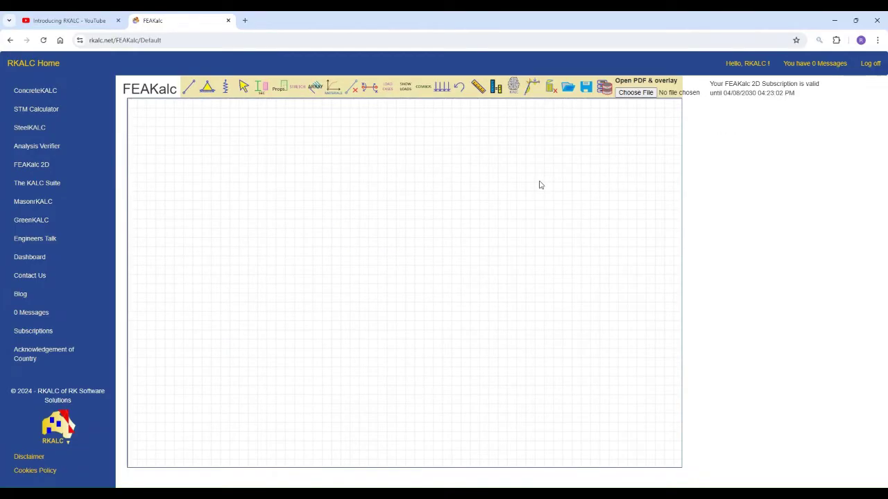
left_click(637, 93)
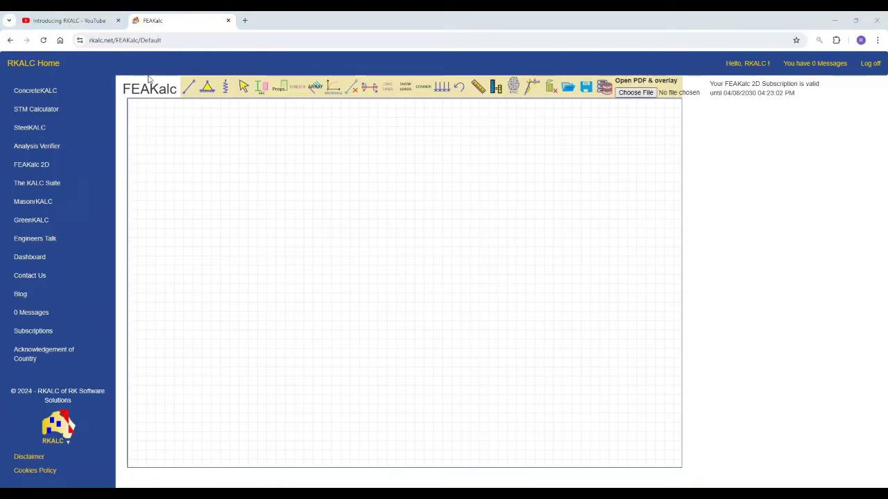
Load Sample.pdf as the background drawing and zoom in on the portal frame
double_click(371, 248)
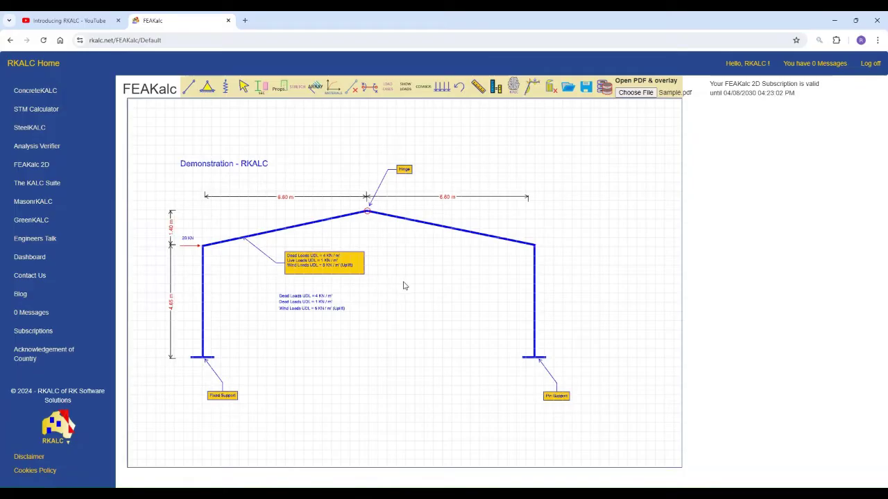
left_click_drag(404, 285, 416, 290)
scroll(341, 281, "up", 2)
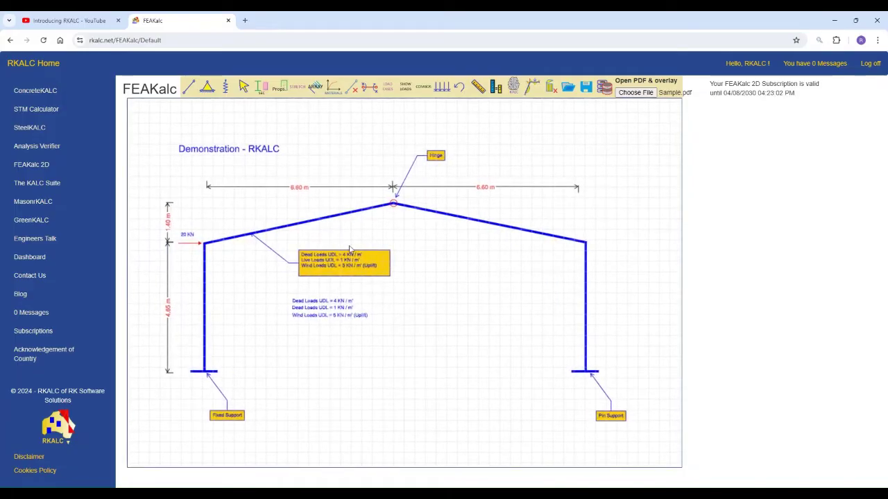
left_click(188, 88)
Calibrate the drawing scale so the full frame span measures 13.2 m
left_click(495, 86)
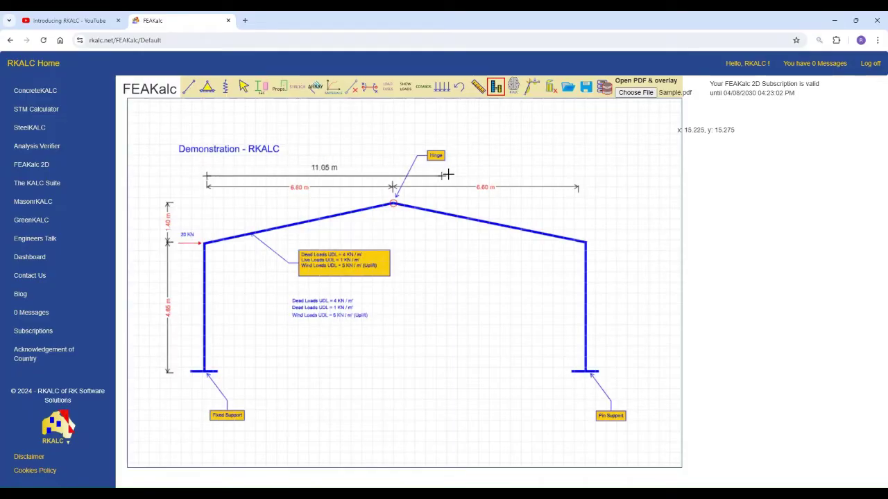
left_click(578, 174)
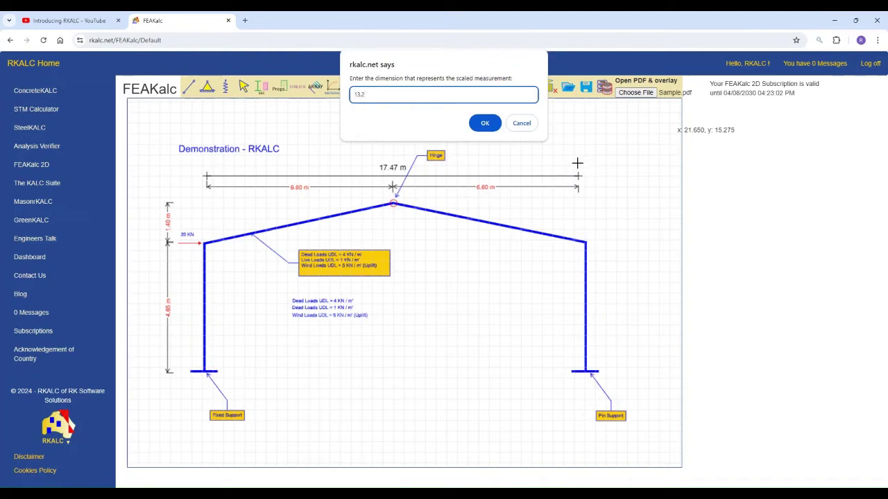
left_click(485, 122)
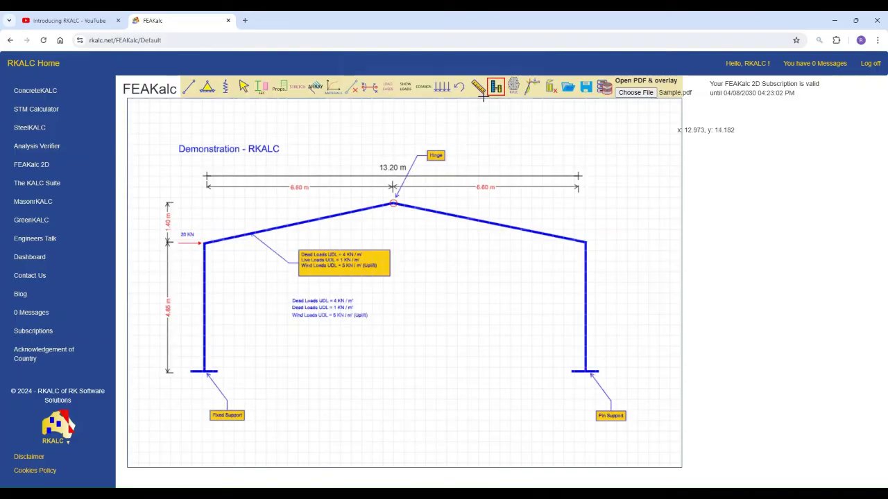
Measure the left column on the drawing, confirming a 4.61 m height
left_click(478, 86)
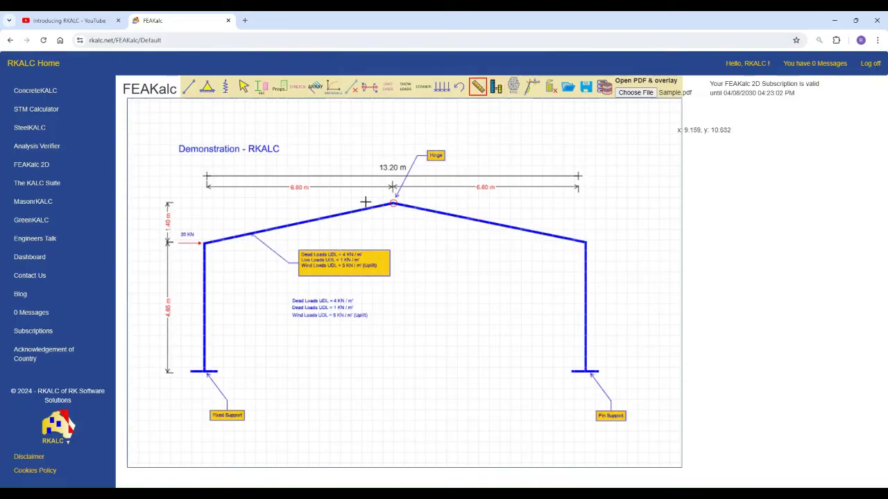
left_click(155, 372)
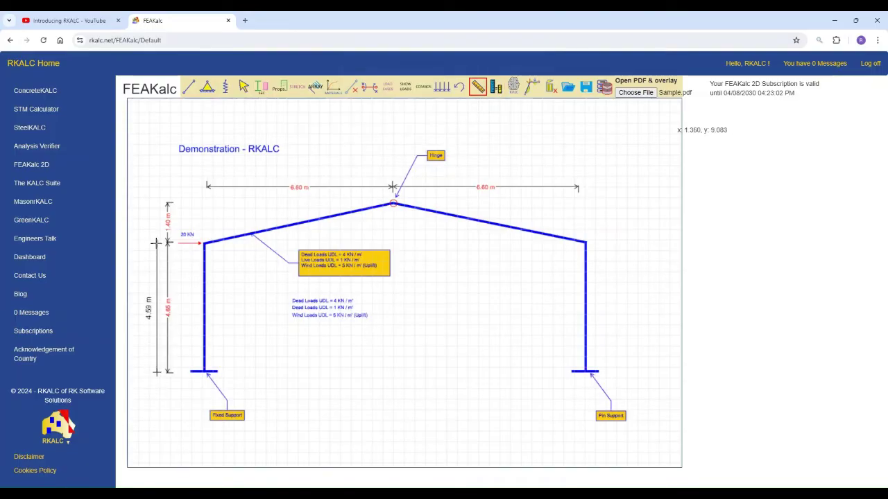
left_click(159, 239)
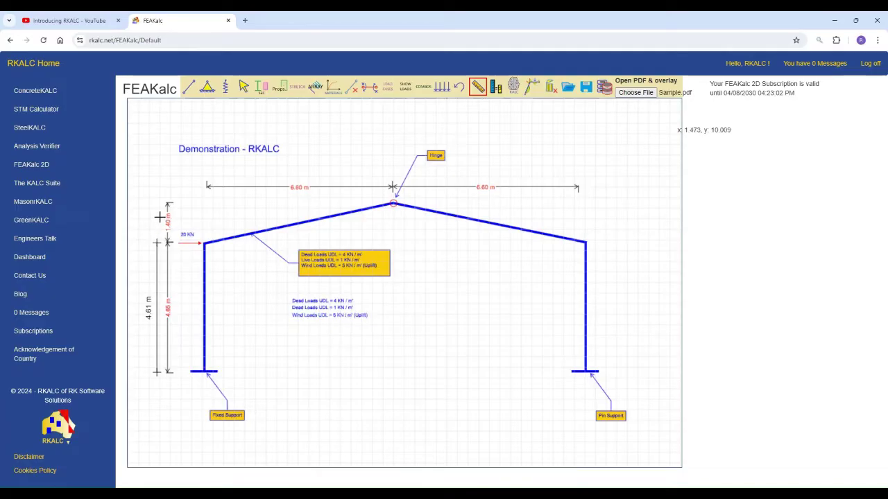
Trace members F1–F4 from left base through eave, ridge and eave to right base
left_click(189, 88)
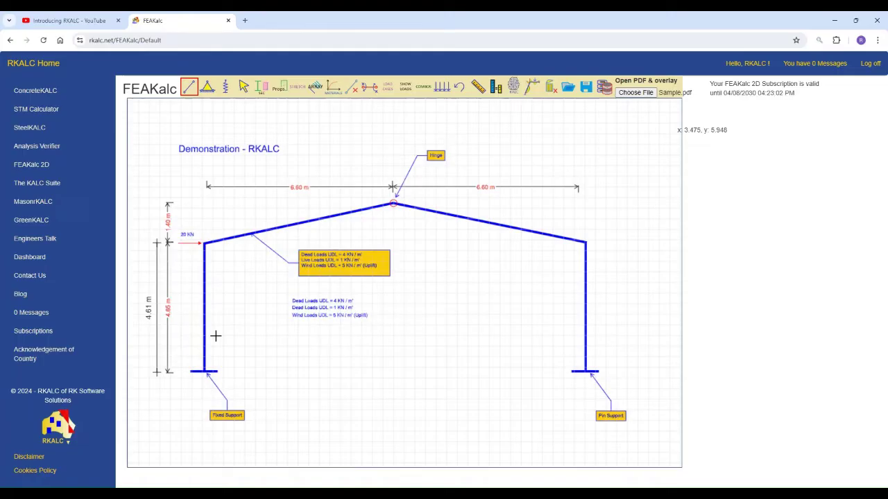
left_click(204, 372)
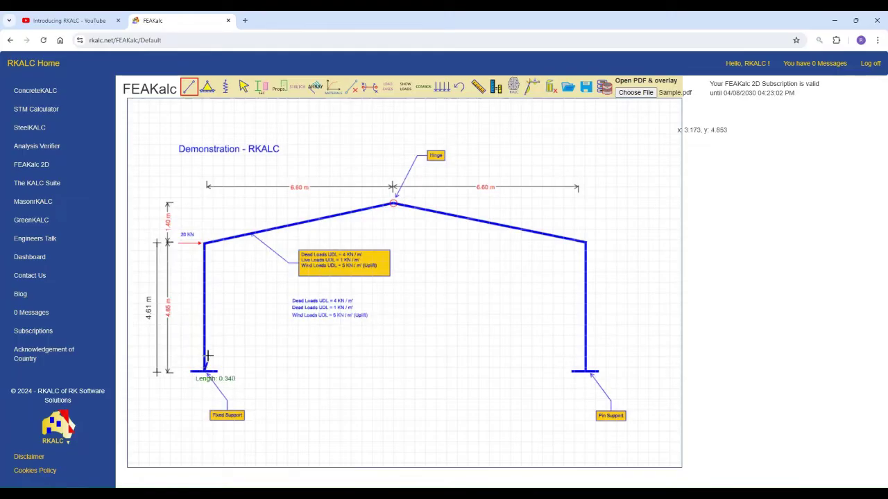
left_click(205, 242)
left_click(394, 202)
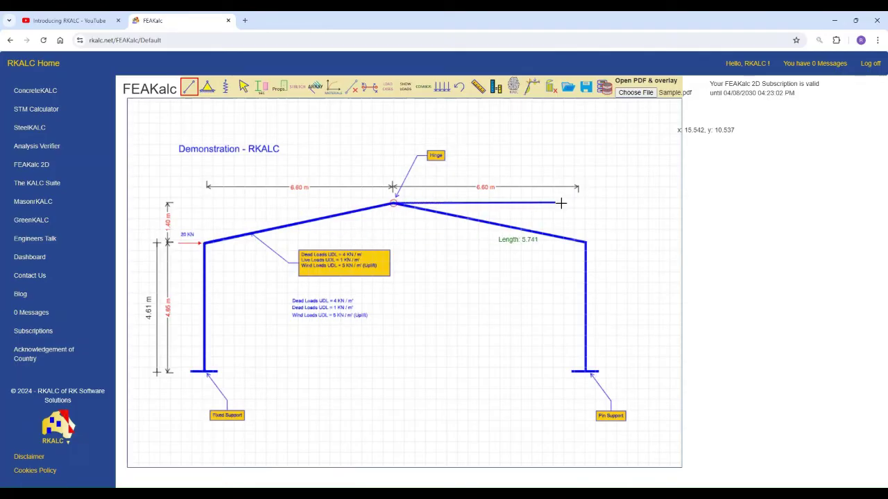
left_click(586, 241)
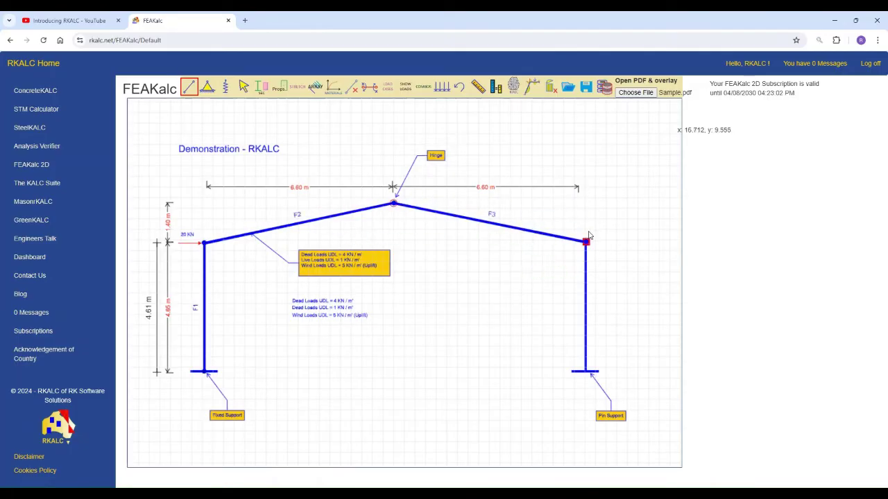
left_click(587, 244)
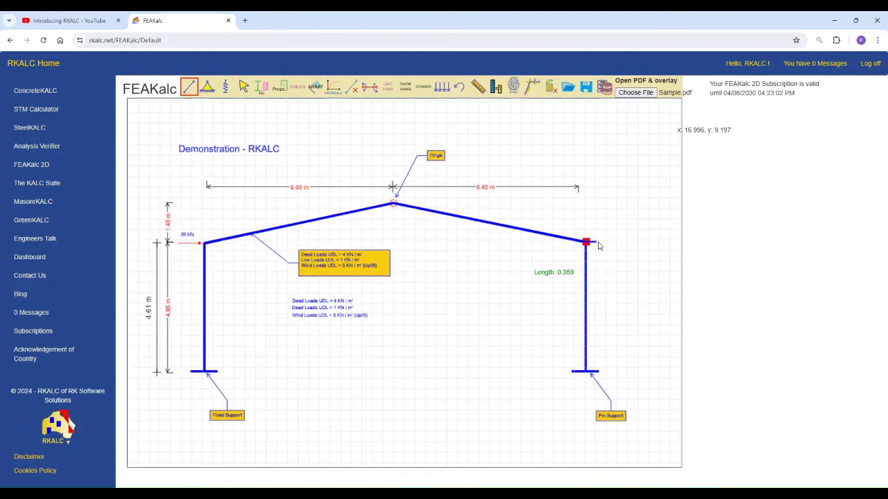
left_click(587, 371)
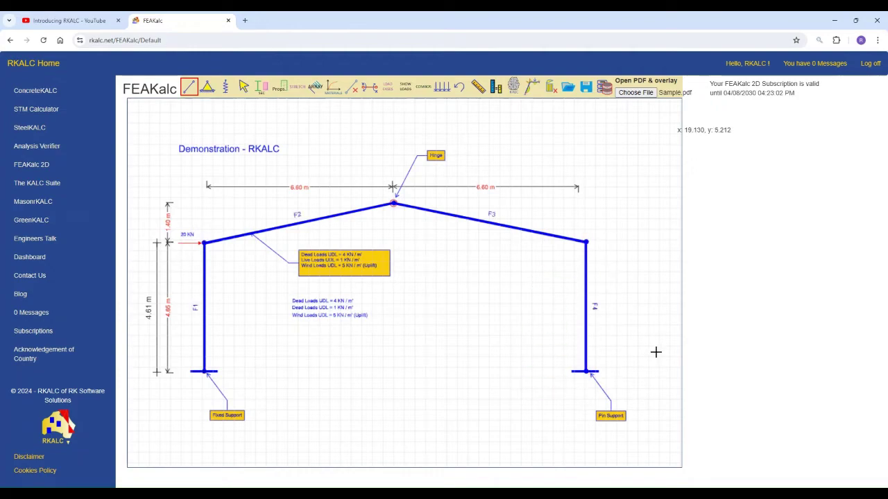
Reload to drop the PDF overlay and give the left column base a fixed support
left_click(255, 39)
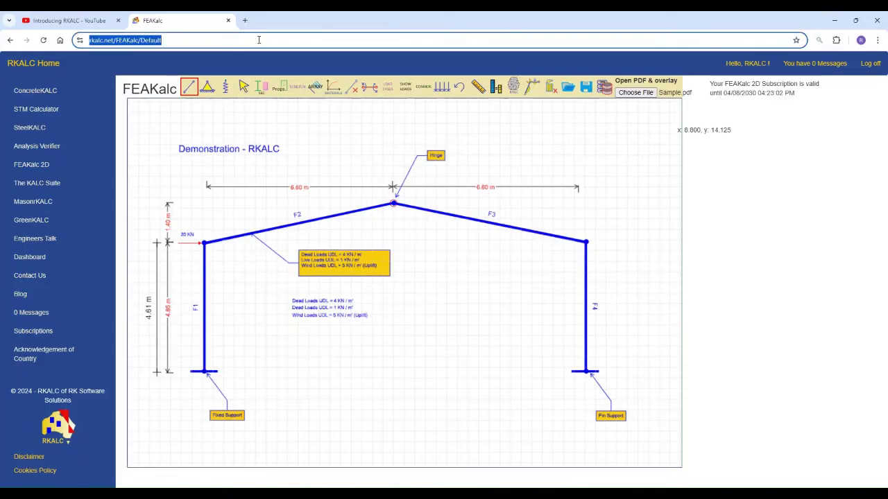
key("Return")
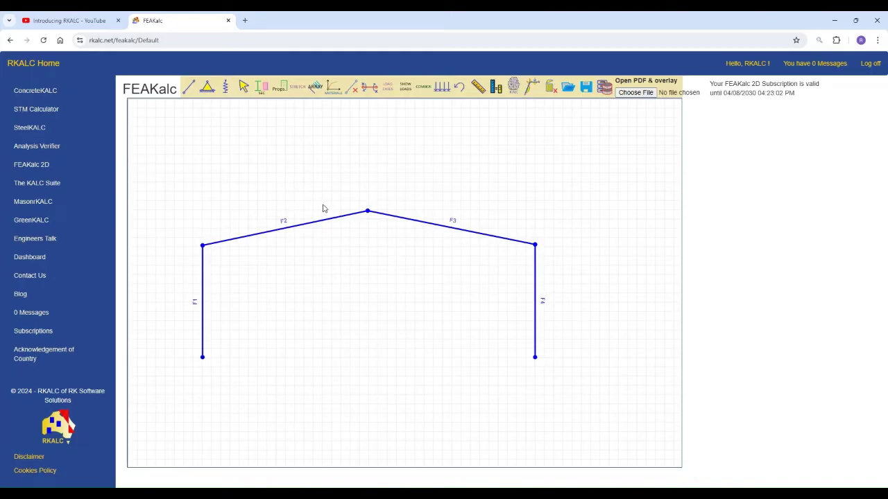
left_click(207, 86)
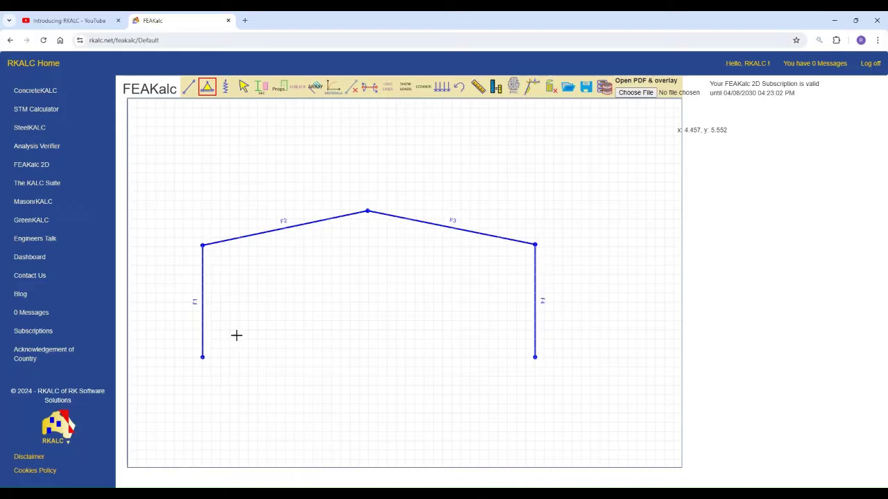
left_click(202, 357)
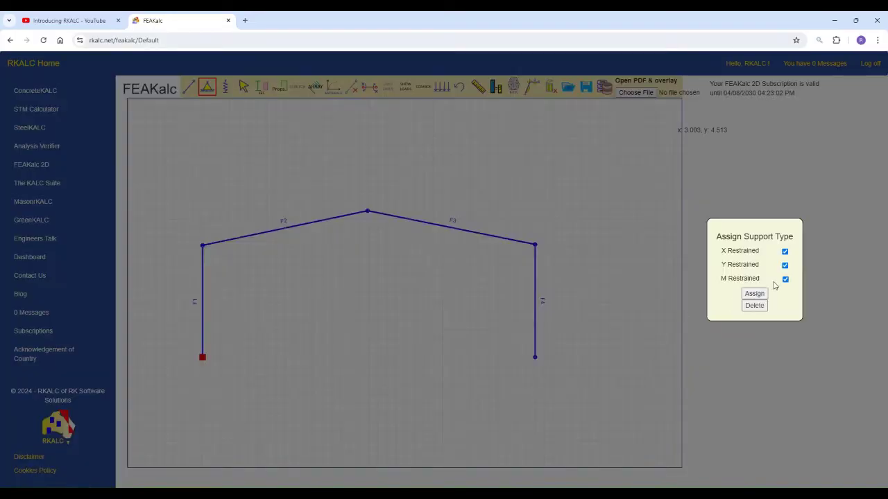
left_click(754, 293)
Give the right column base a pinned support restrained in X and Y only
left_click(534, 358)
left_click(785, 280)
left_click(754, 294)
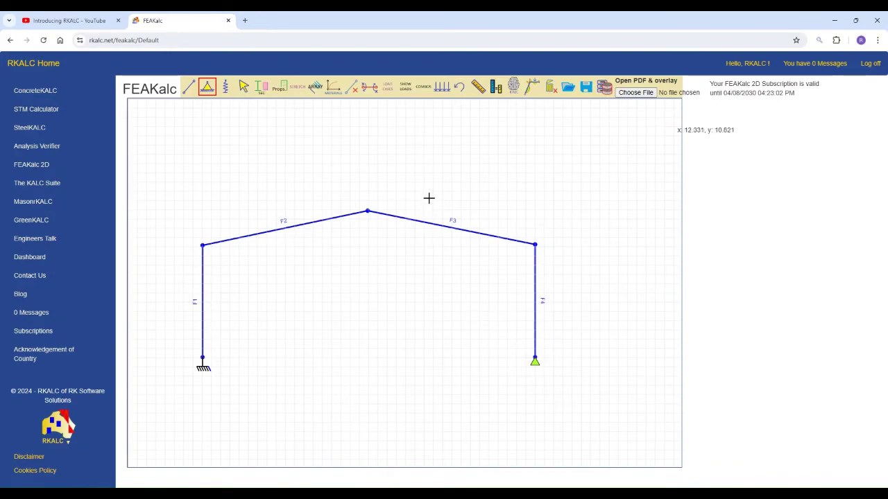
Insert a new load case named Wind after the existing Dead and Live cases
left_click(388, 88)
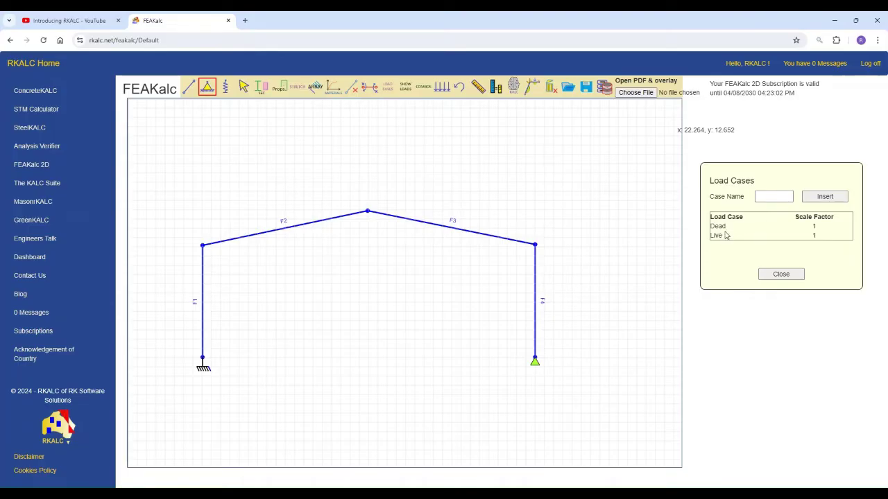
left_click(769, 196)
type("W")
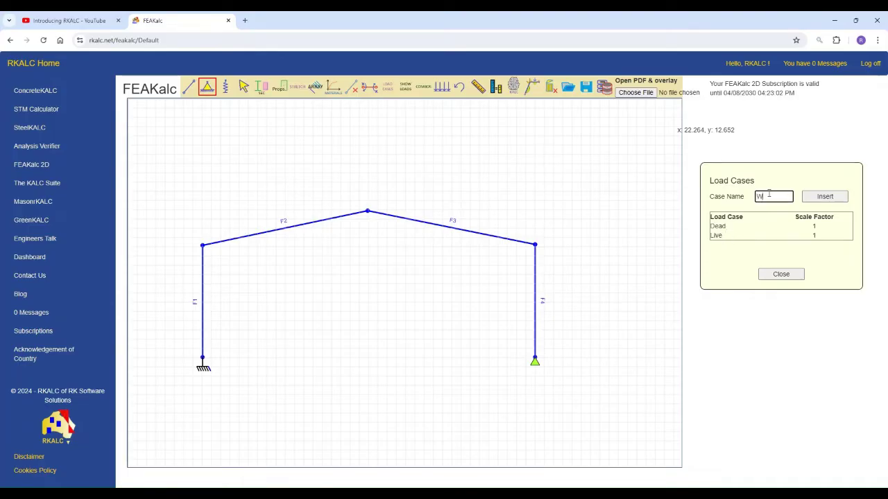
type("ind")
left_click(806, 198)
left_click(783, 274)
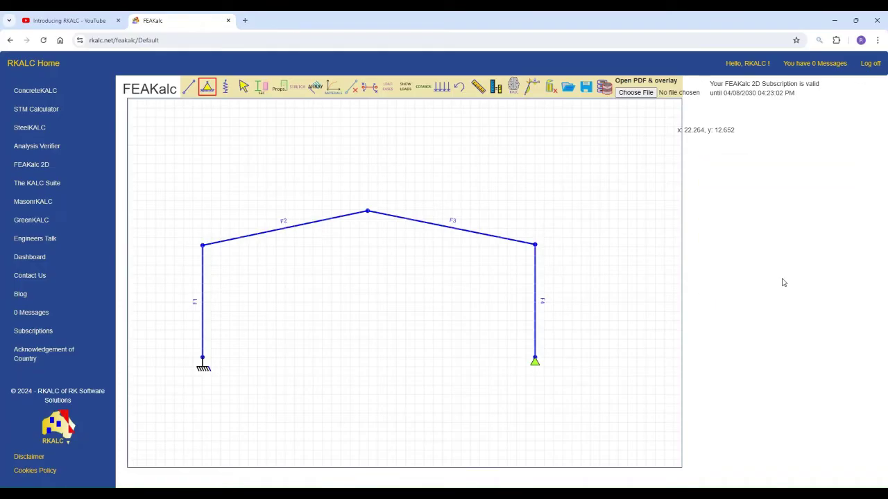
Apply a -5 Dead uniform load to the left rafter F2
left_click(443, 88)
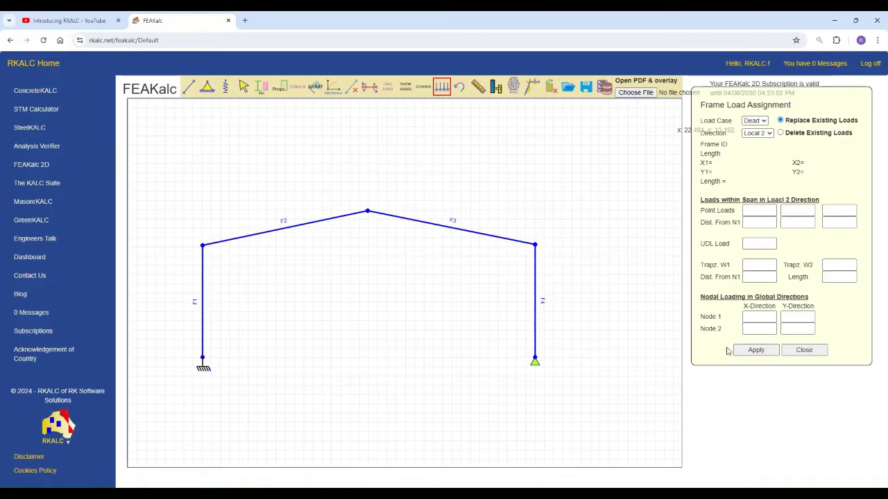
left_click(758, 121)
left_click(758, 121)
left_click(756, 122)
left_click(751, 244)
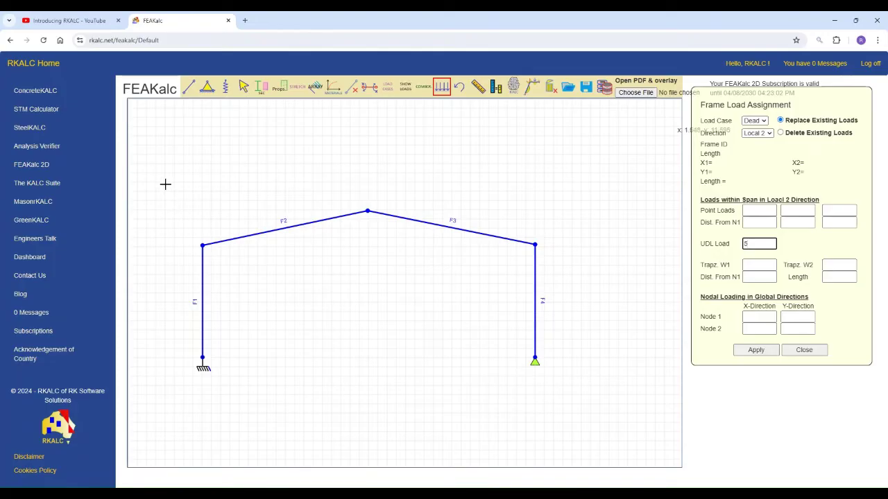
left_click(306, 223)
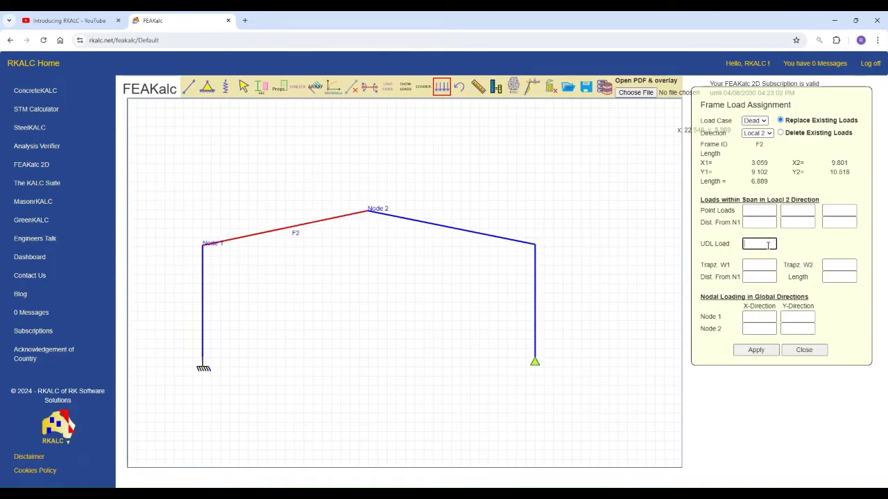
left_click(753, 350)
left_click(763, 243)
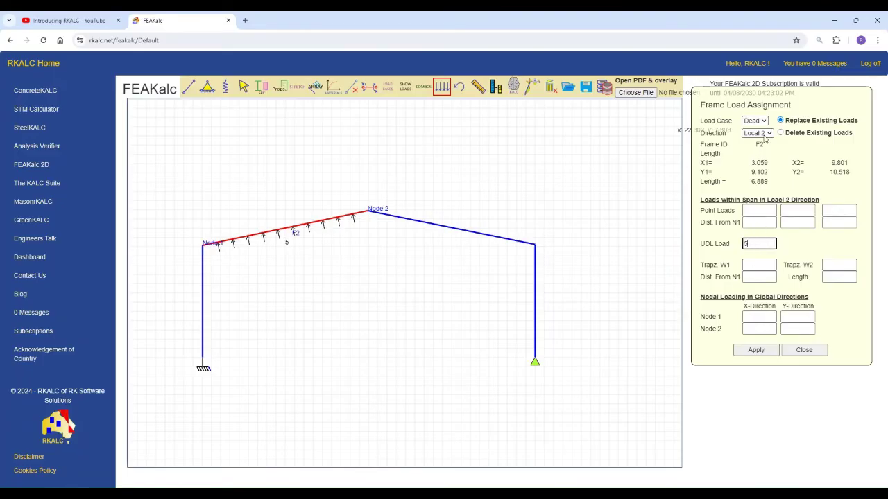
double_click(759, 243)
left_click(755, 350)
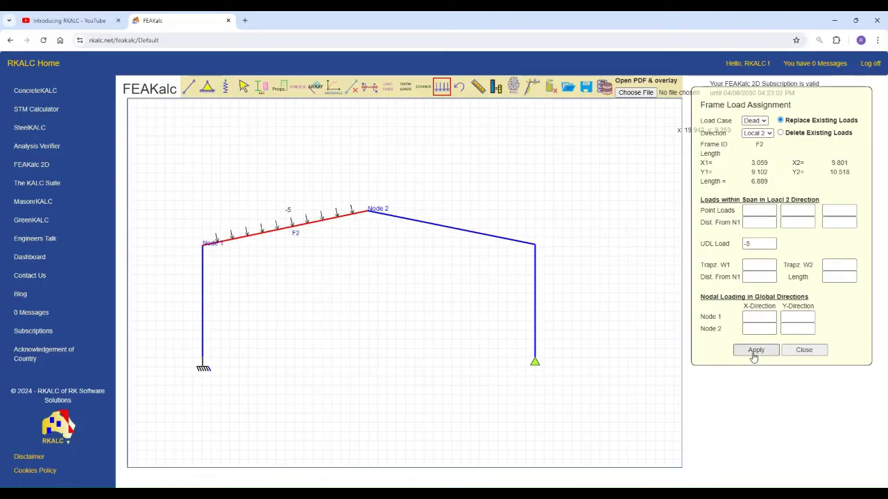
Apply the same -5 Dead uniform load to the right rafter F3
left_click(443, 226)
left_click(754, 245)
type("-")
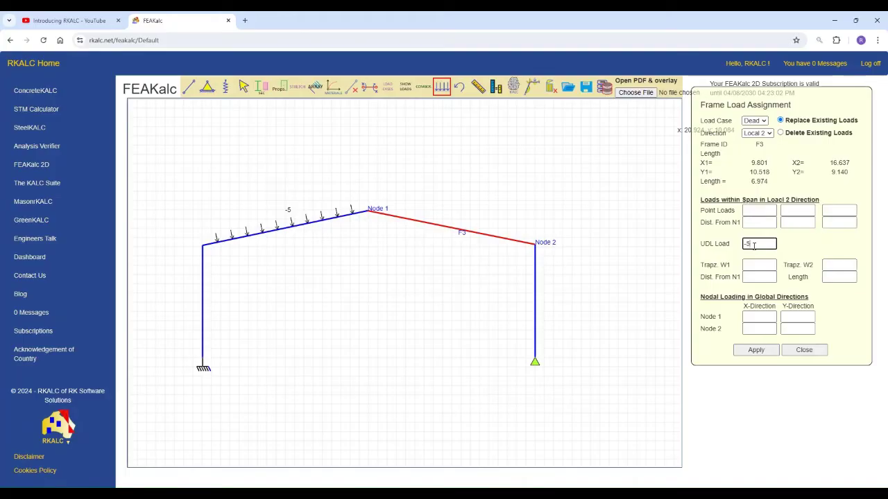
left_click(753, 349)
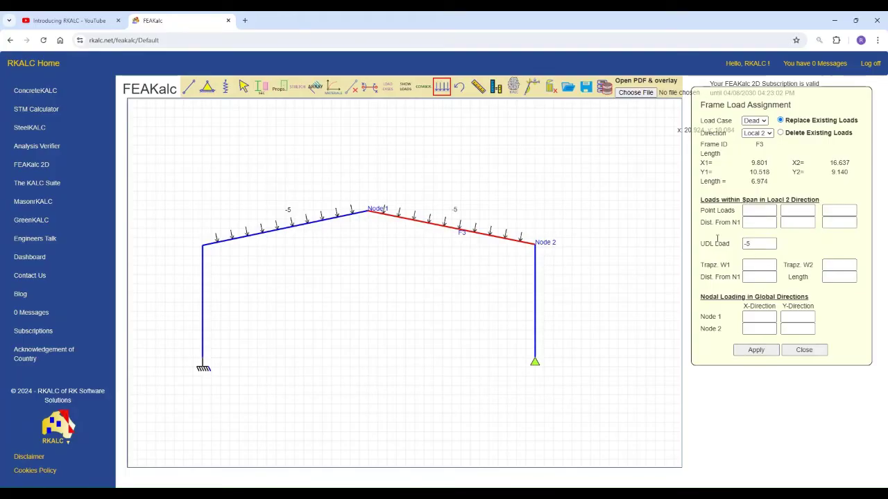
Under the Live case, apply a -1 uniform load to rafter F2
left_click(754, 139)
left_click(764, 244)
type("-")
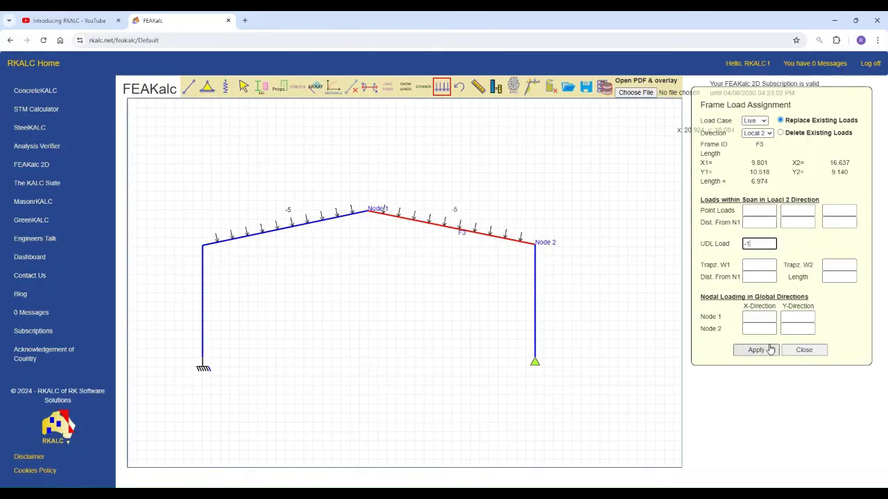
left_click(320, 217)
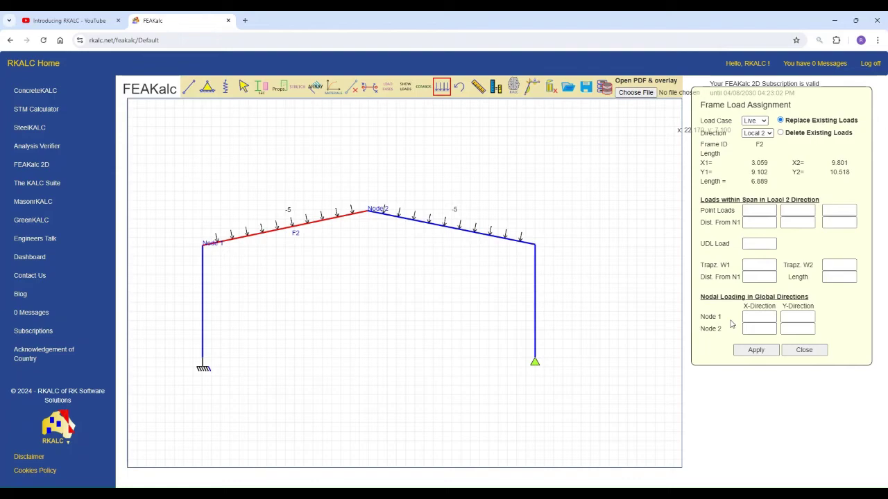
left_click(756, 351)
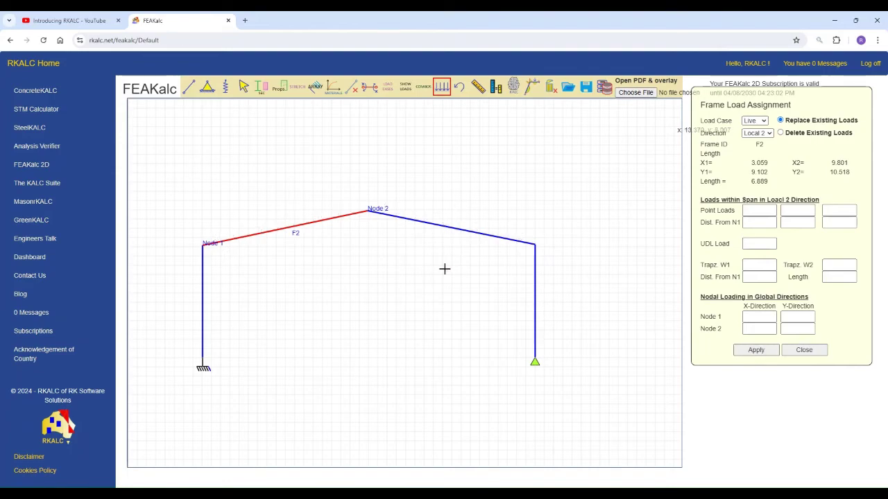
left_click(757, 243)
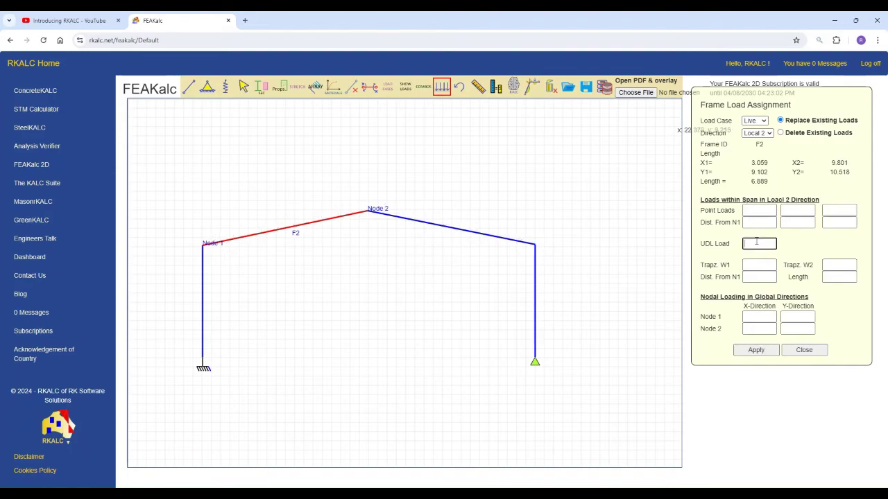
left_click(756, 350)
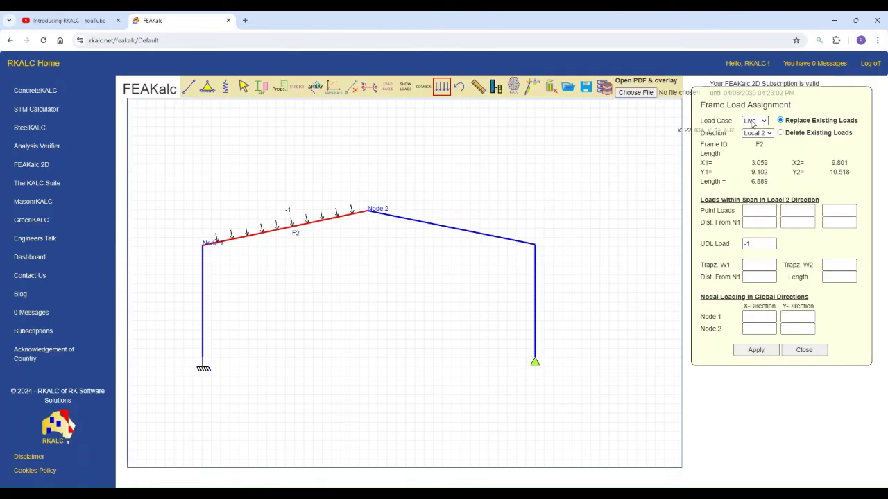
Apply the -1 Live uniform load to rafter F3 as well
left_click(460, 228)
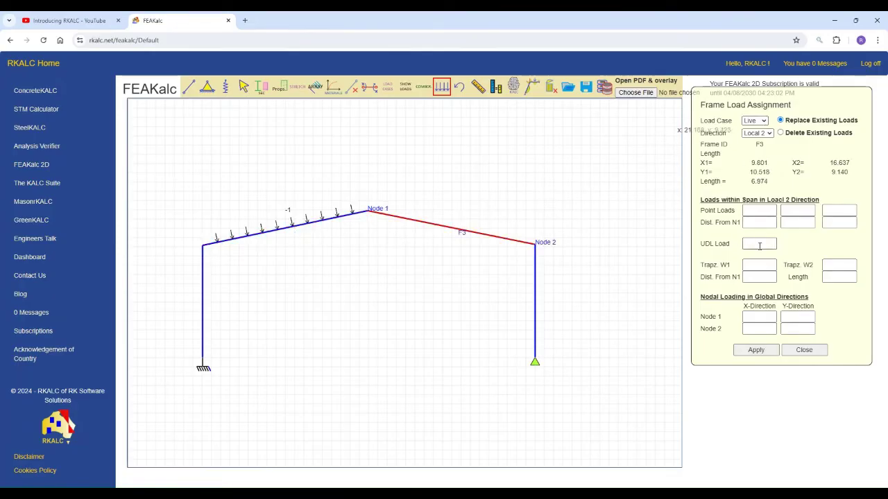
left_click(243, 89)
left_click_drag(159, 167, 590, 272)
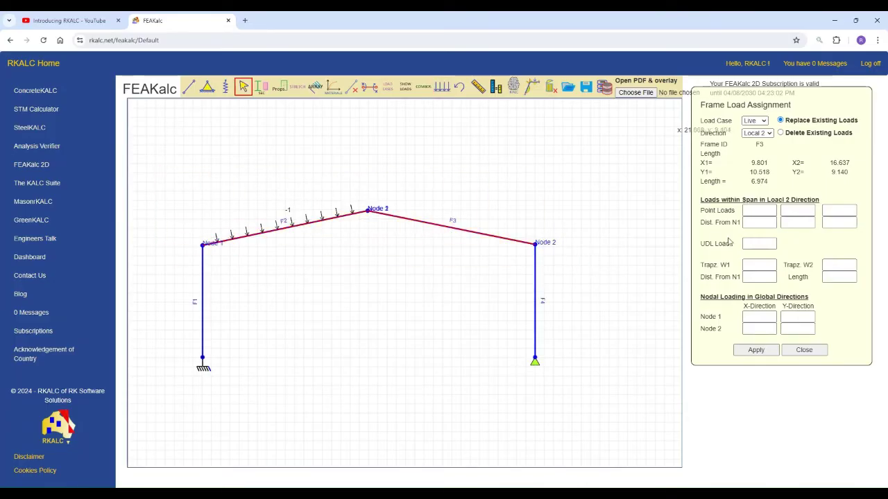
left_click(754, 242)
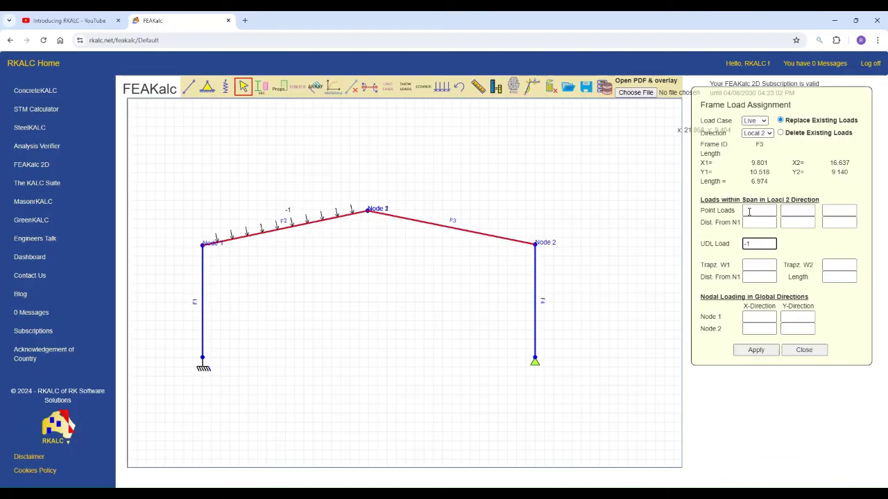
left_click(755, 350)
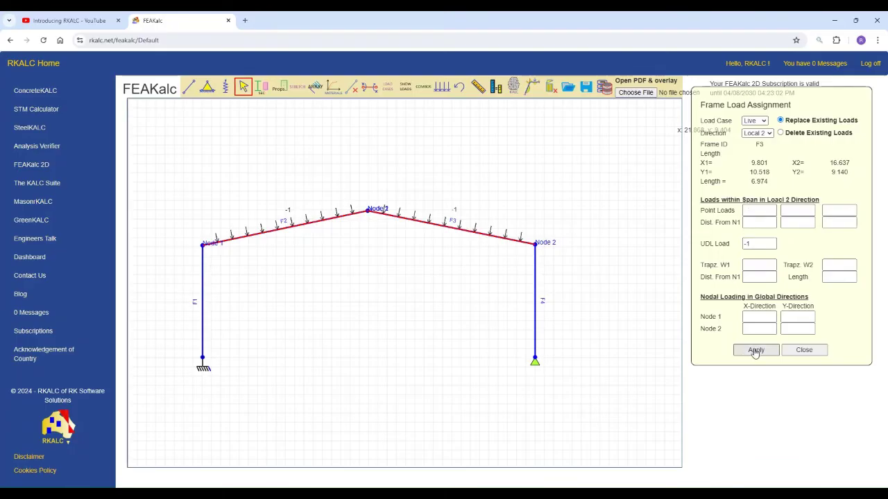
left_click(760, 145)
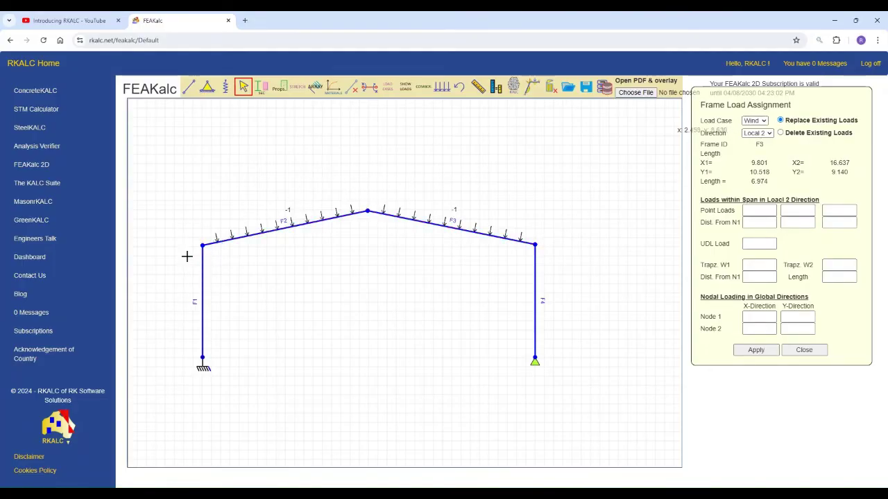
Apply a 7.5 Wind uniform load to the left column F1
left_click_drag(179, 224, 239, 392)
left_click(744, 247)
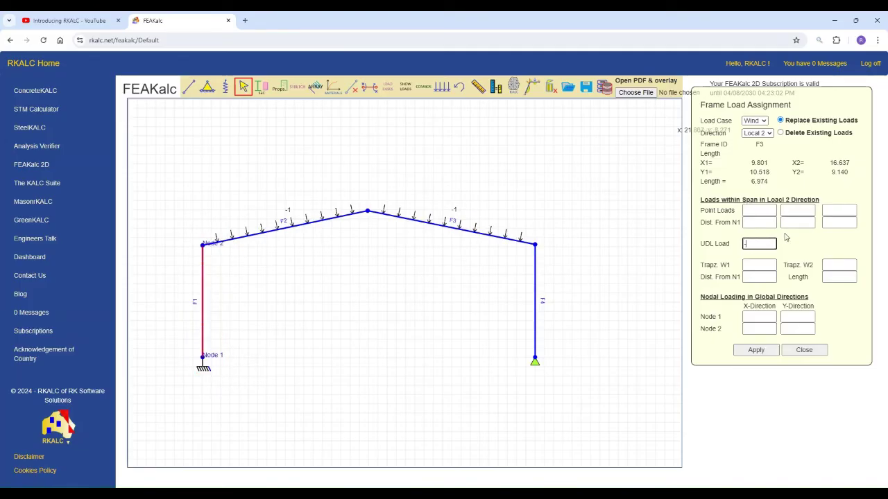
type("-1")
type(".5")
left_click_drag(752, 243, 743, 244)
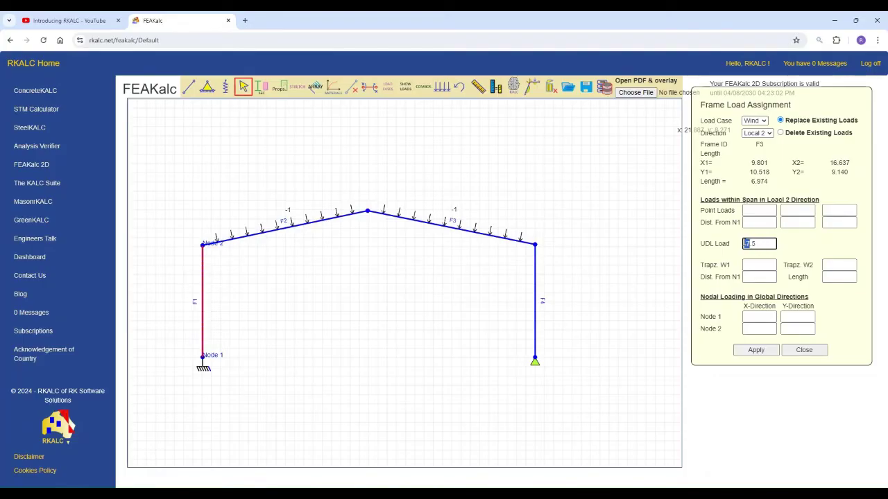
left_click(742, 243)
left_click(756, 350)
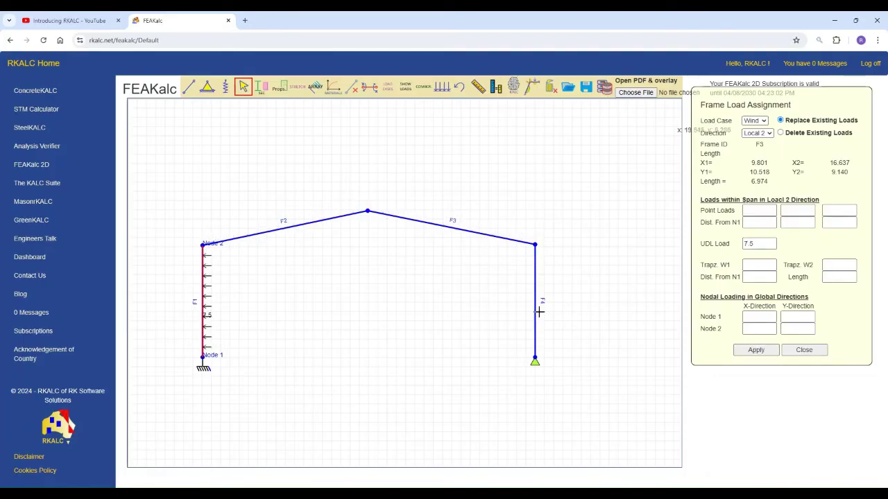
Delete the stray Wind load from rafter F3 and make F1's load push rightward
left_click(744, 244)
type("-")
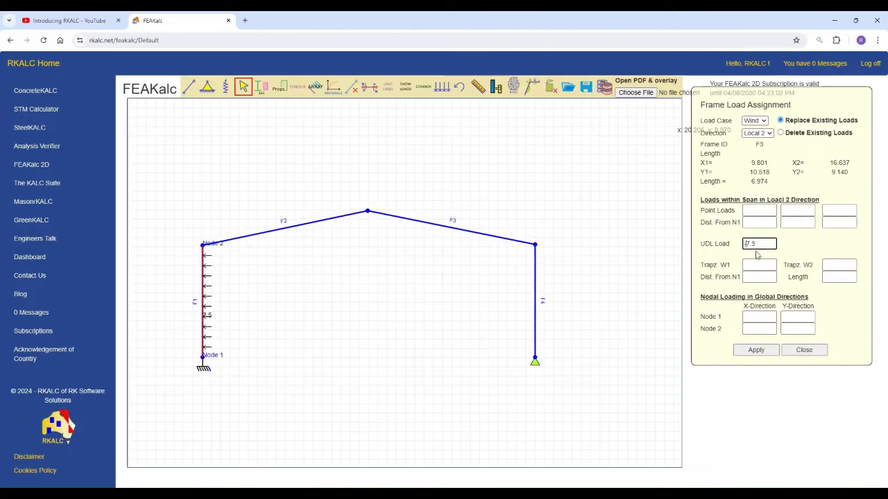
left_click(756, 350)
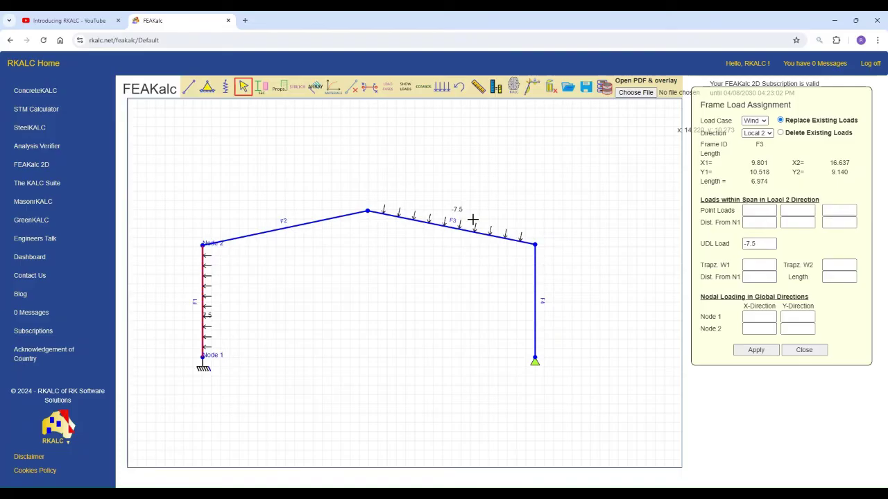
left_click_drag(341, 188, 563, 258)
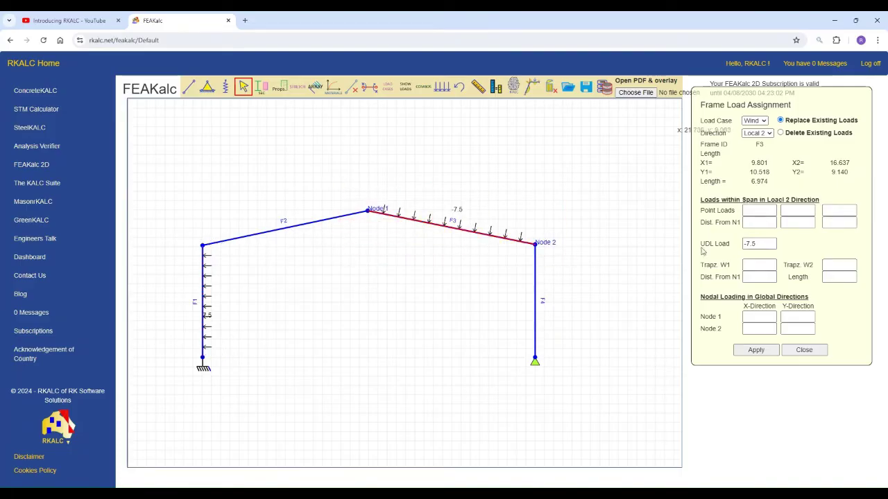
left_click(810, 133)
left_click(747, 351)
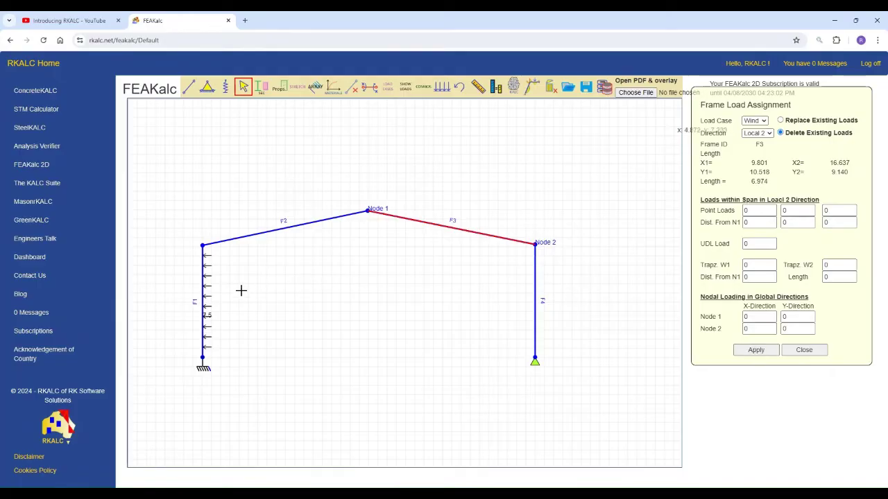
left_click_drag(175, 222, 240, 366)
left_click(736, 244)
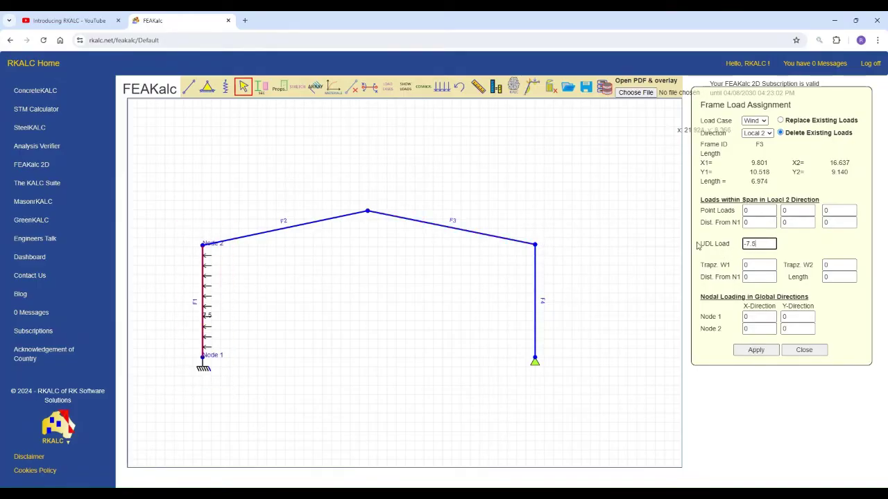
left_click(754, 351)
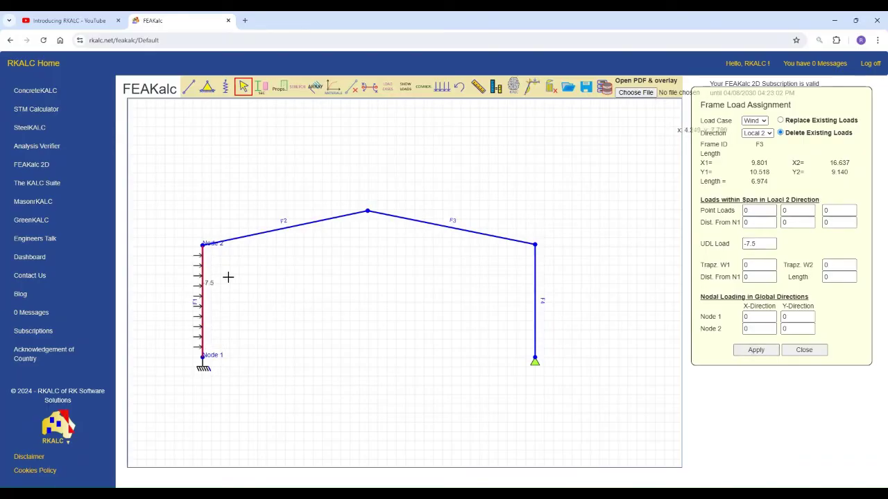
Try Wind uniform loads of -5 and 5 on the rafters F2 and F3
left_click(259, 234)
left_click_drag(178, 192, 382, 244)
left_click_drag(179, 197, 393, 269)
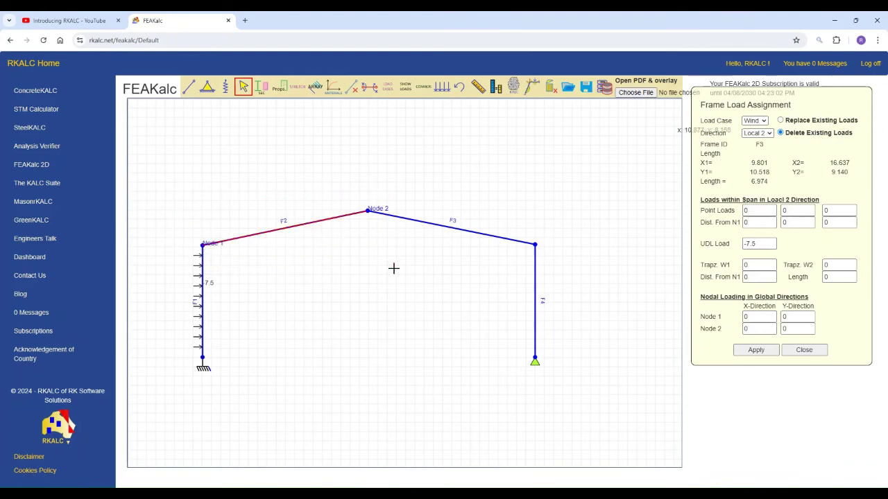
double_click(757, 244)
type("-5")
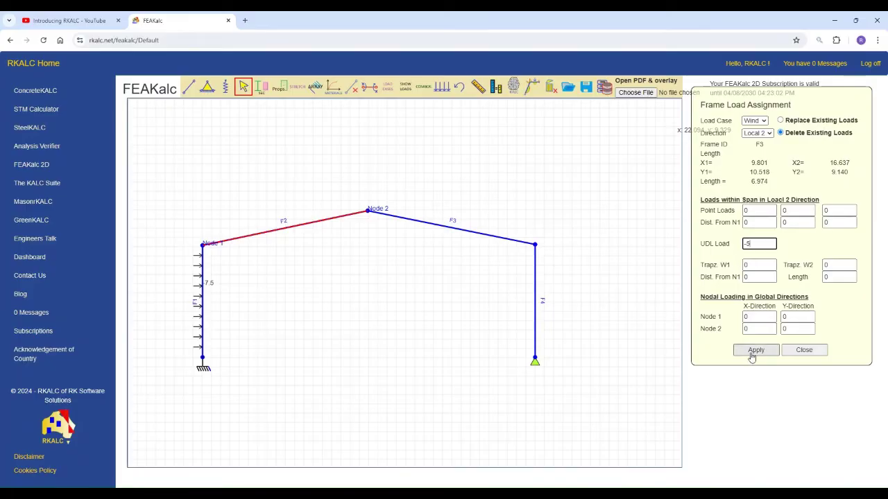
left_click(754, 351)
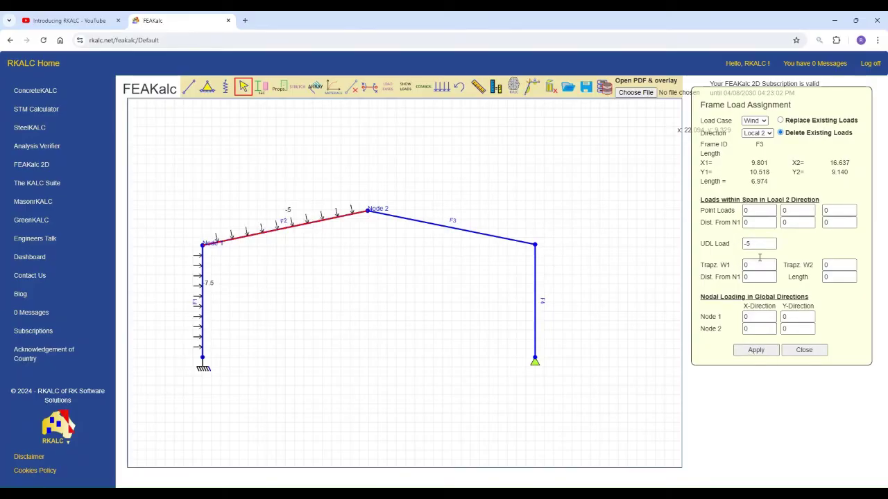
double_click(742, 242)
left_click(755, 351)
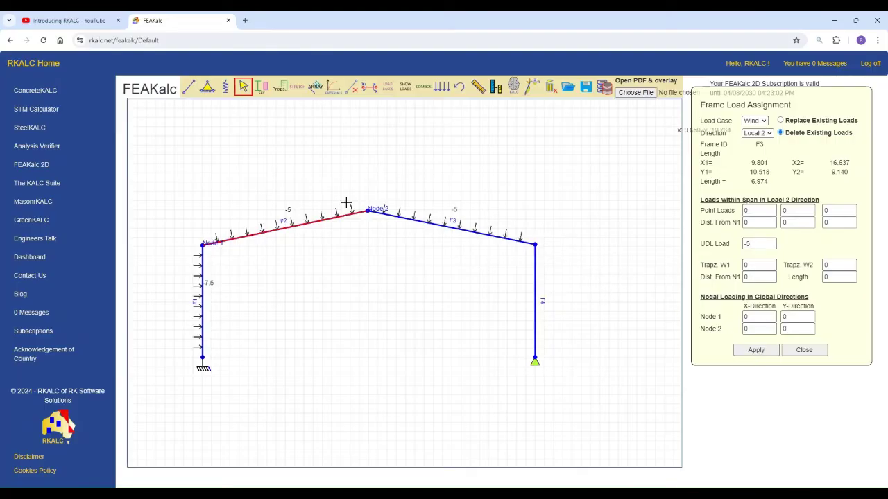
left_click_drag(159, 185, 401, 256)
left_click(753, 351)
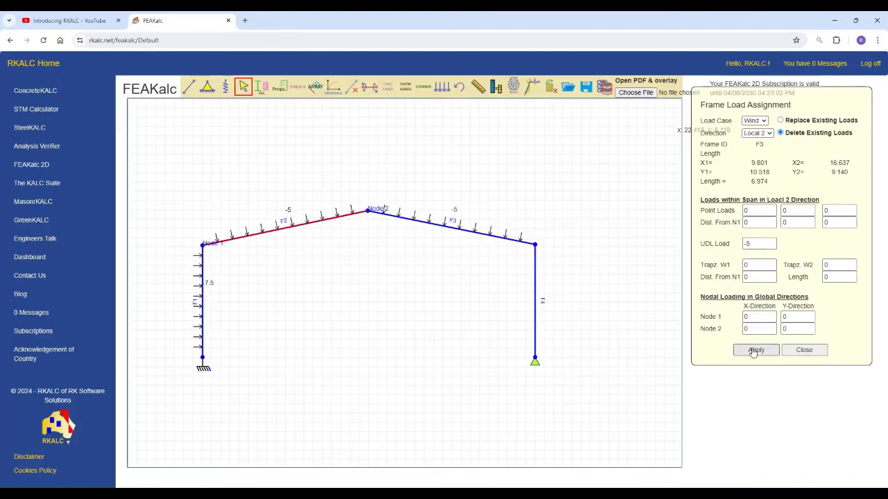
double_click(749, 244)
type("5")
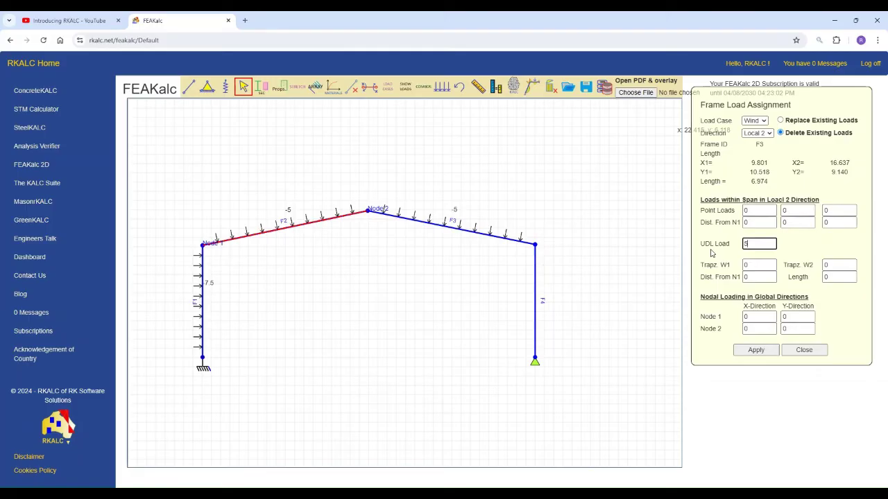
left_click(755, 350)
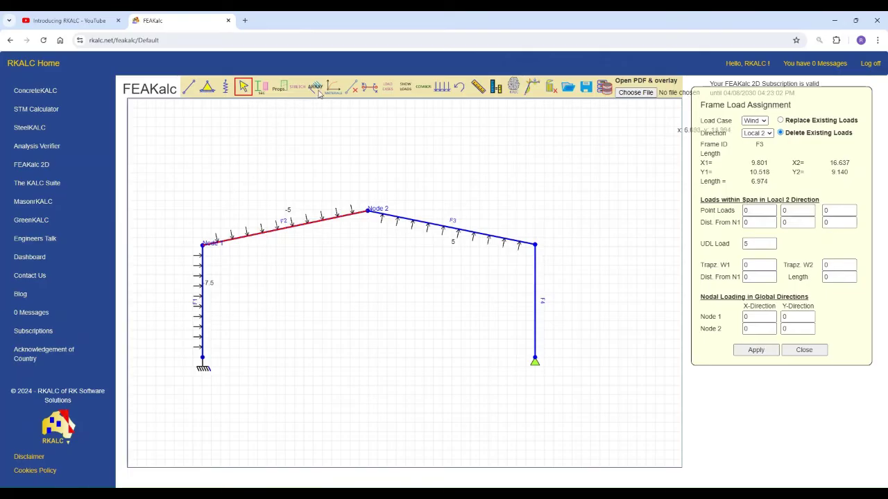
Assign the final Wind UDLs: 5 on left rafter F2, -5 on right rafter F3
left_click(442, 86)
left_click(326, 217)
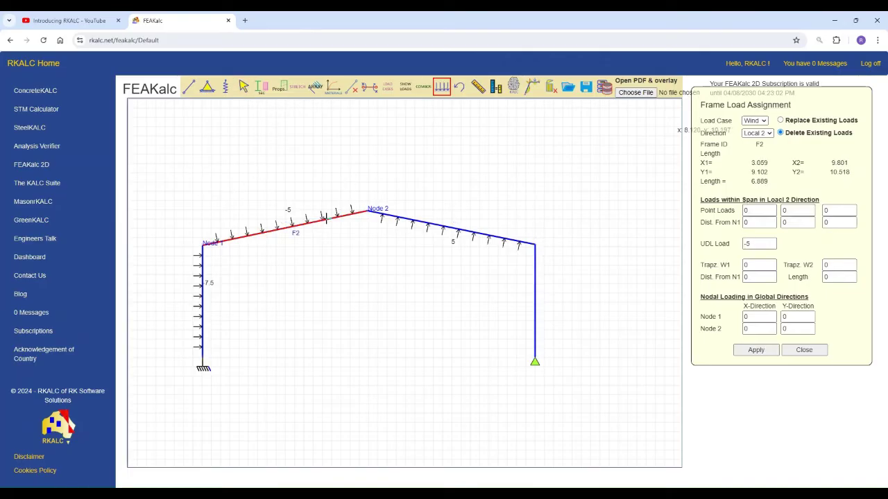
left_click(763, 243)
type("5")
left_click(756, 349)
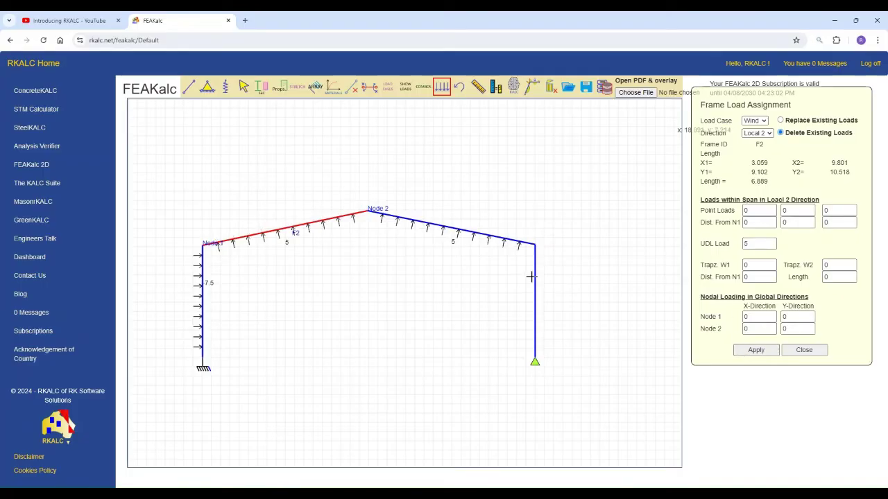
left_click(449, 227)
left_click(757, 245)
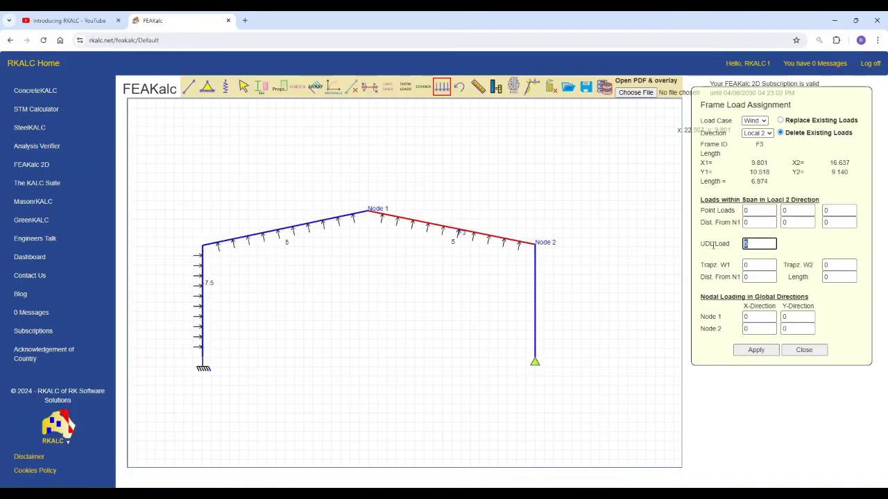
type("-5")
left_click(756, 350)
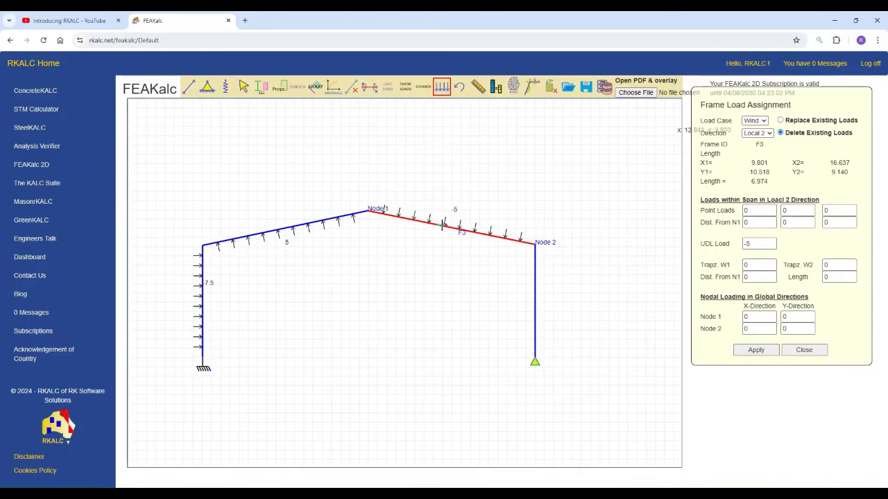
Replace F3's uniform Wind load with a trapezoid from -5 to 0 over 3 m
double_click(775, 247)
left_click(765, 264)
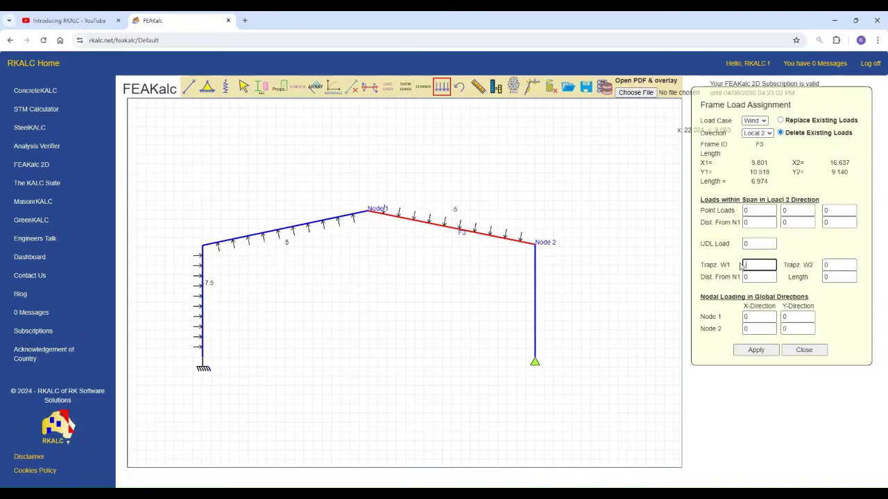
key("Tab")
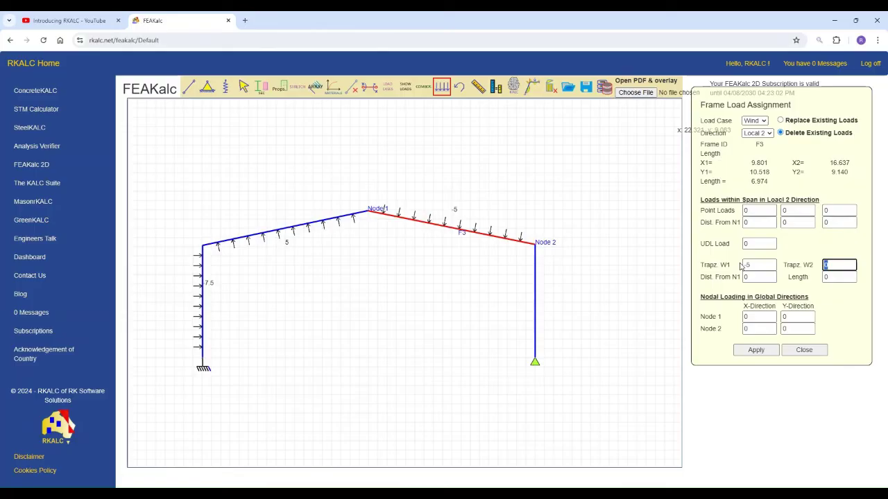
key("Tab")
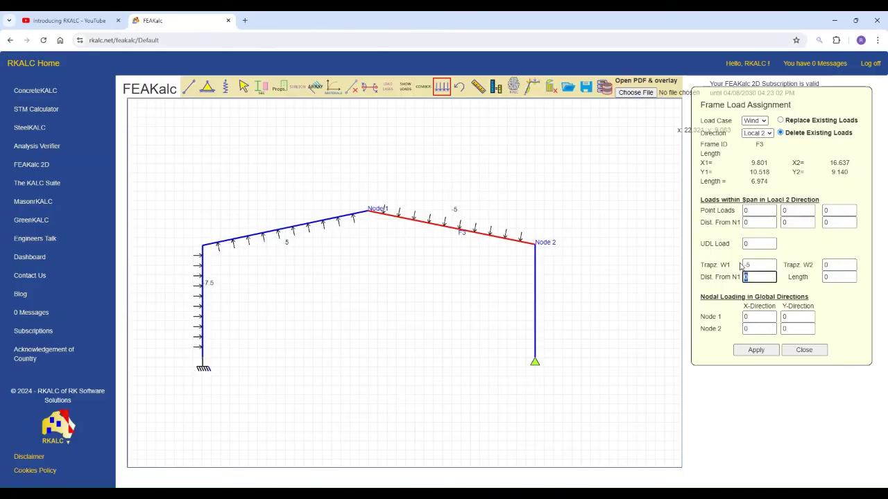
type("-3")
key("Tab")
left_click(749, 351)
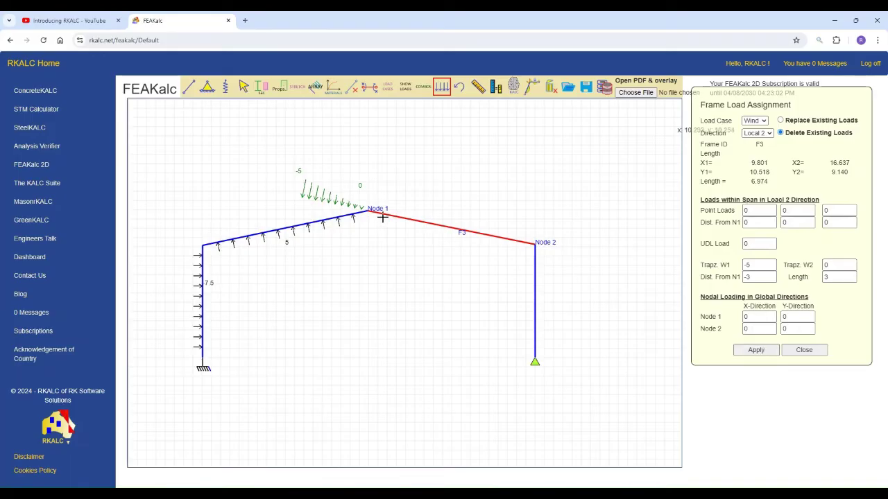
Set the trapezoid's distance from Node 1 to 3 m, reapply, and run the analysis
left_click(825, 277)
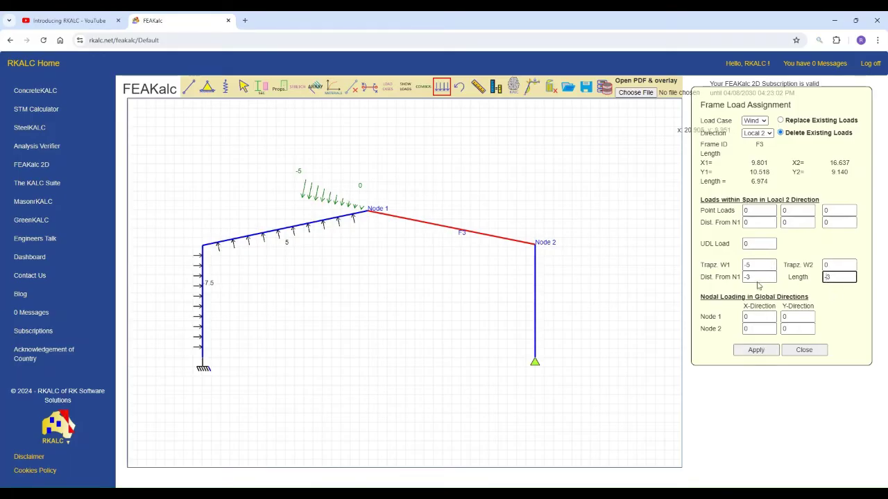
left_click_drag(755, 277, 741, 279)
type("3")
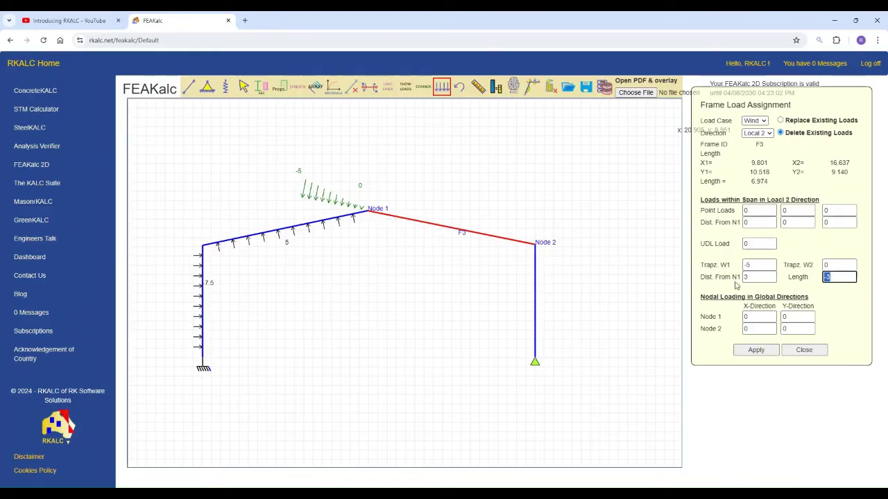
left_click(755, 350)
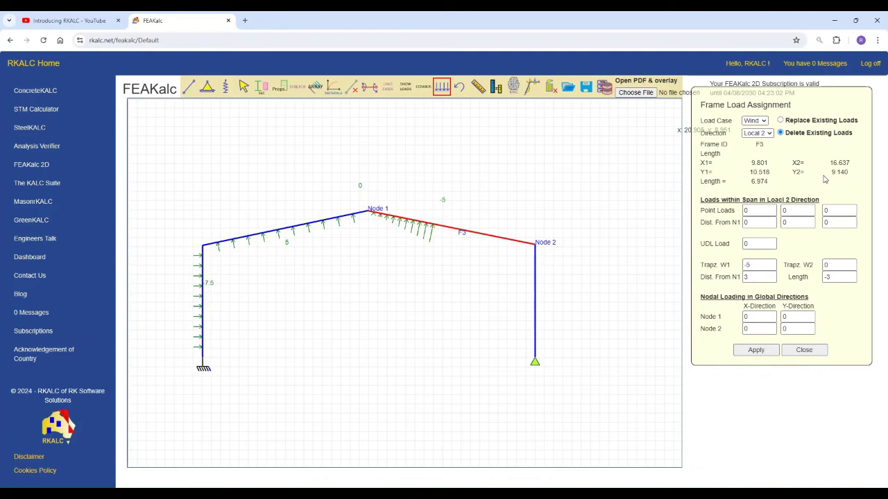
left_click(514, 85)
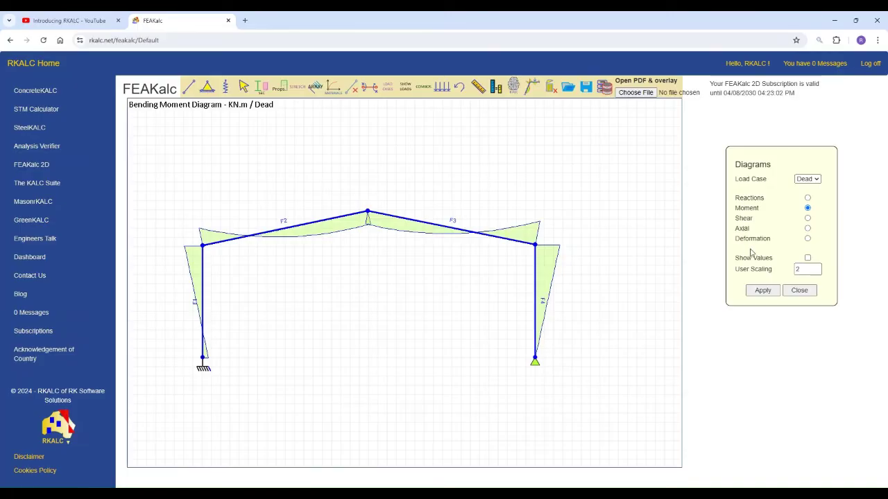
Show the Dead-case bending moment diagram with value labels
left_click(808, 258)
left_click(763, 290)
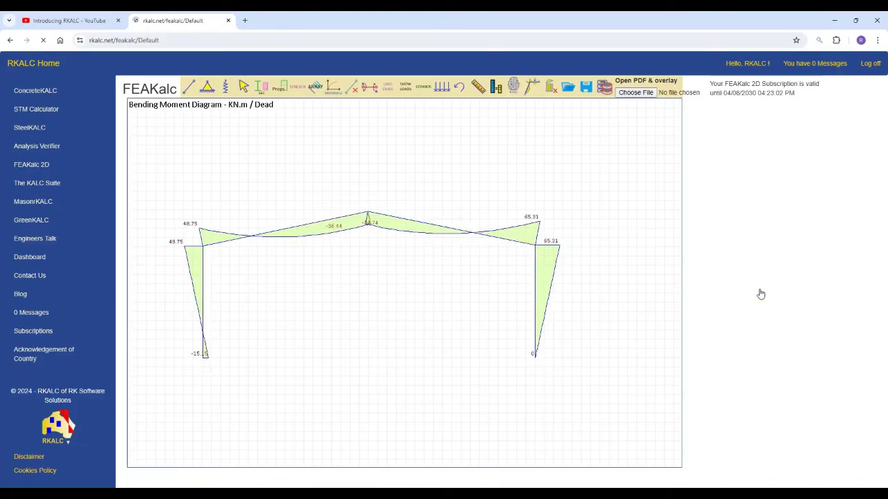
scroll(283, 238, "up", 5)
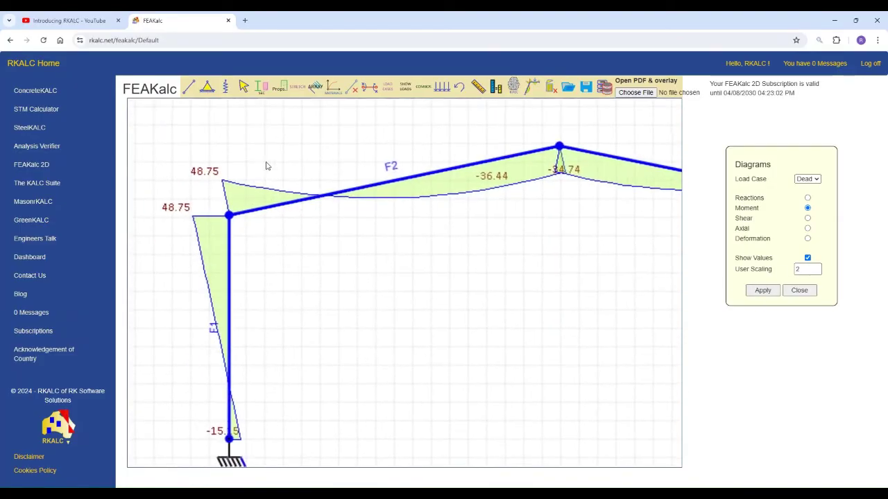
scroll(531, 201, "down", 3)
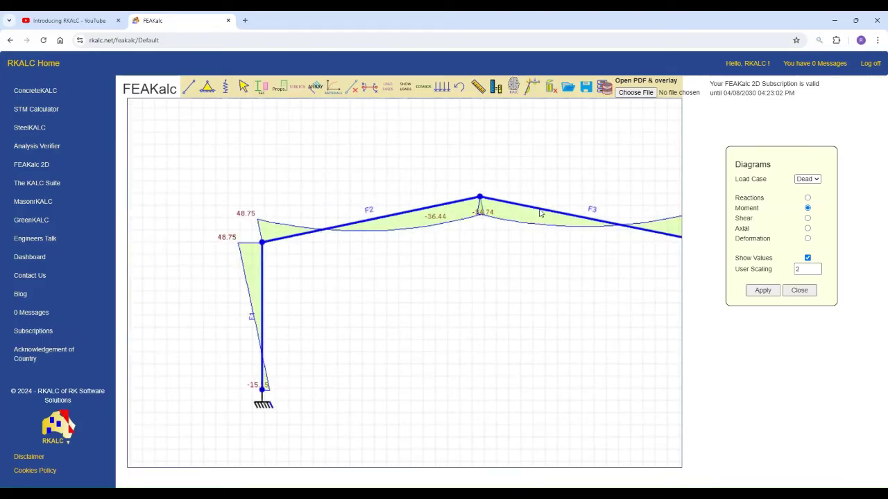
View the Dead-case shear, axial and deformation diagrams, then reload the page
left_click(762, 291)
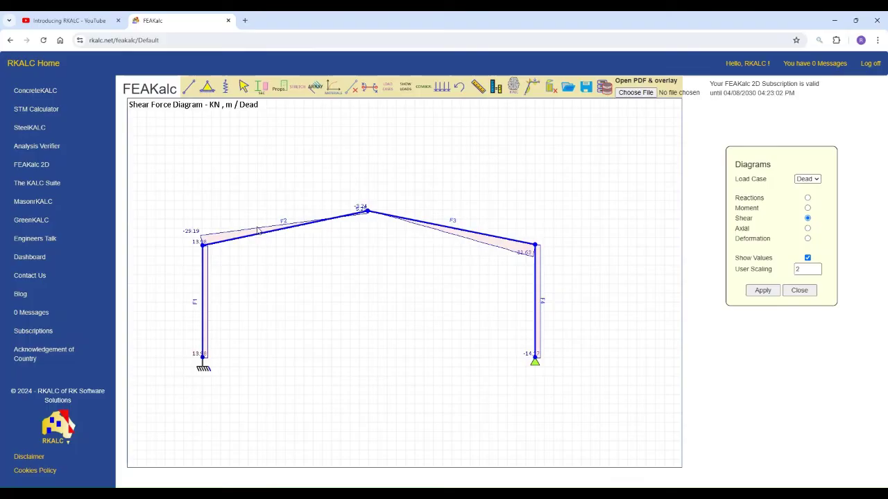
left_click(807, 229)
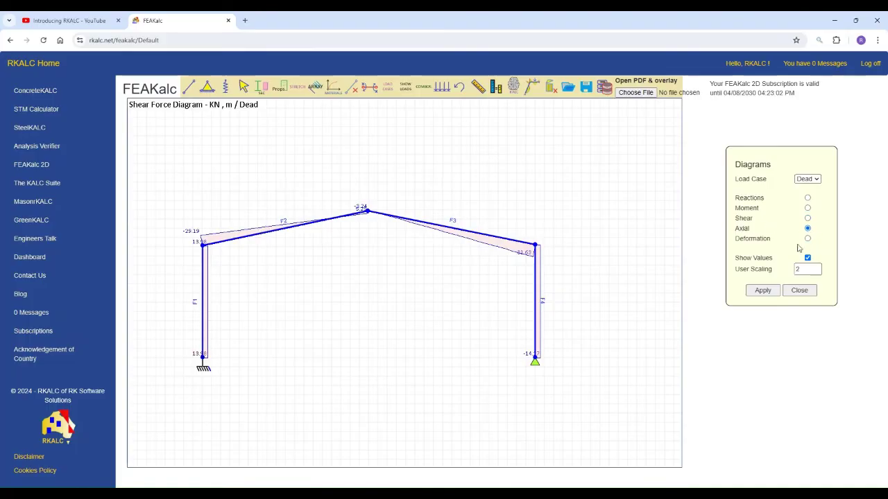
left_click(763, 291)
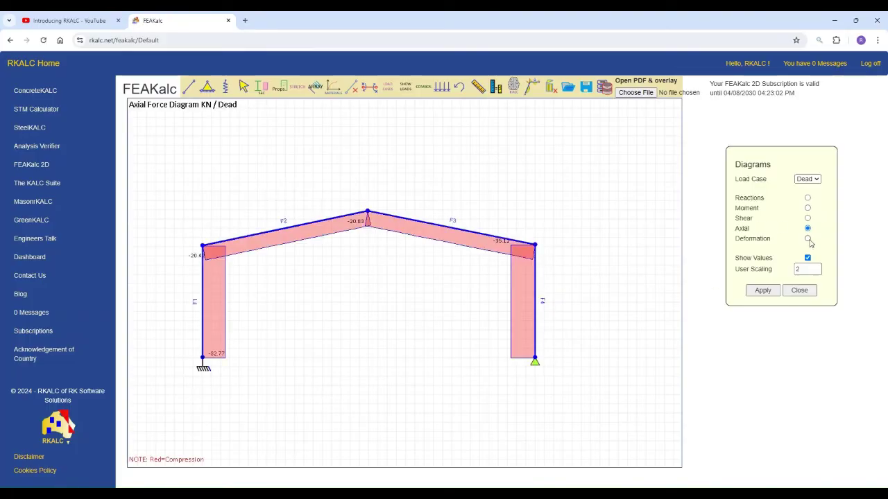
left_click(763, 291)
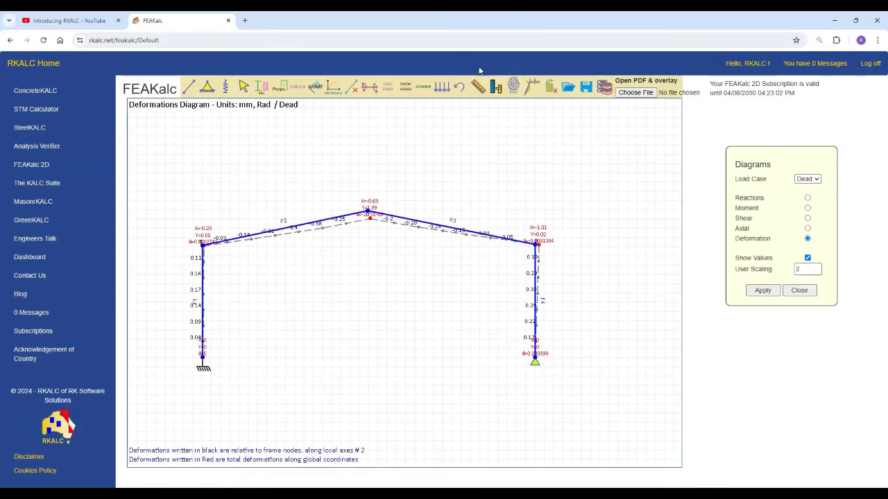
left_click(444, 40)
Clear the diagram and give all four frame members the 360UB44.7 section
key("Return")
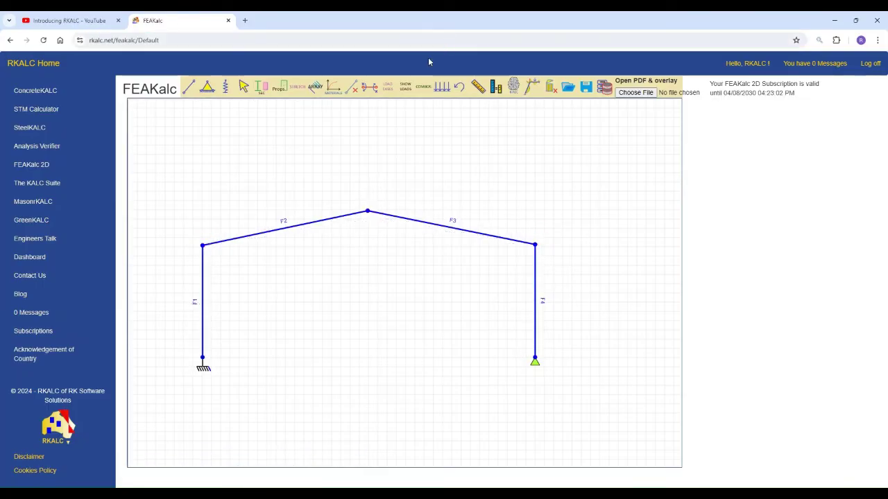
left_click(264, 88)
left_click_drag(154, 131, 600, 407)
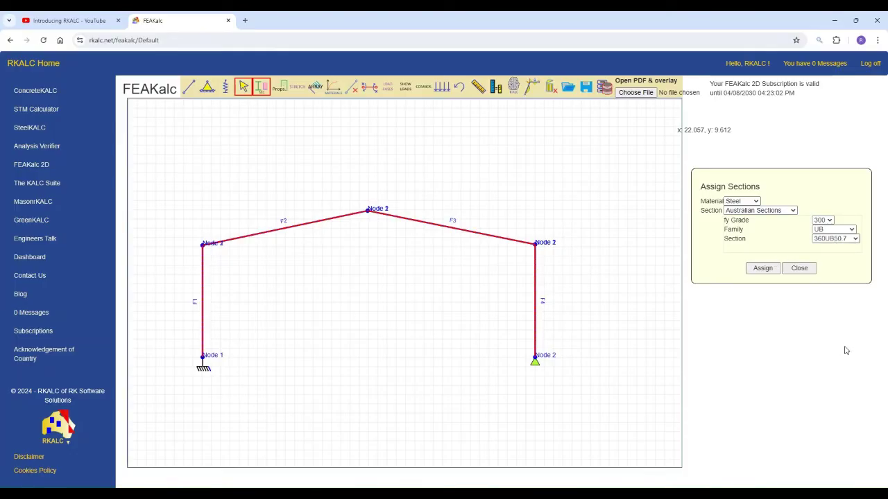
key("Up")
left_click(765, 270)
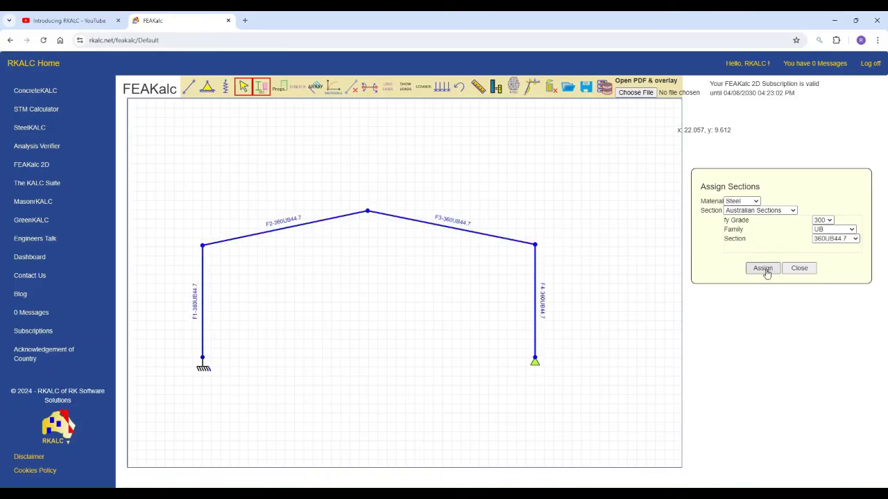
Change columns F1 and F4 to the UC-family 200UC59.5 section
left_click_drag(165, 215, 219, 385)
left_click_drag(507, 222, 572, 403)
left_click(851, 230)
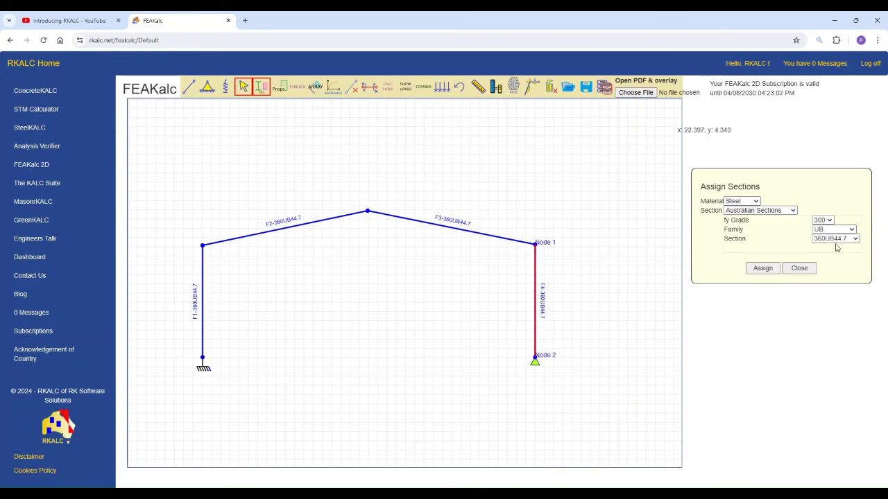
left_click(837, 248)
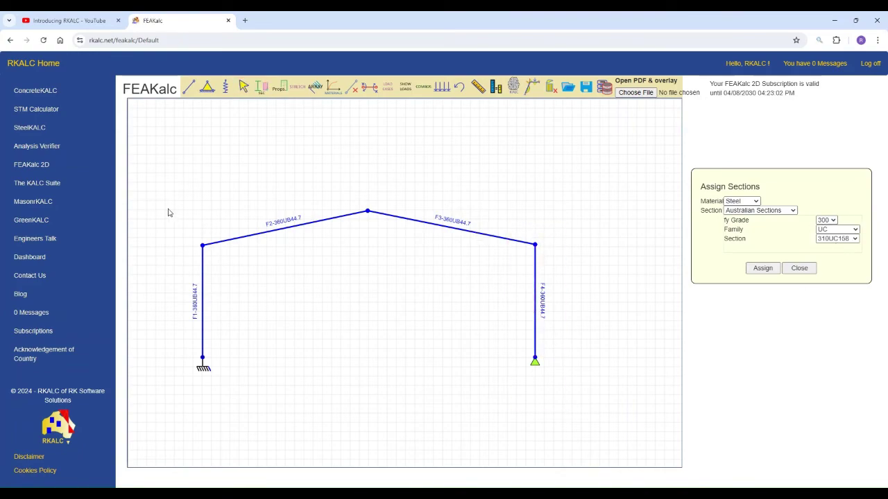
left_click(244, 87)
left_click_drag(165, 199, 208, 351)
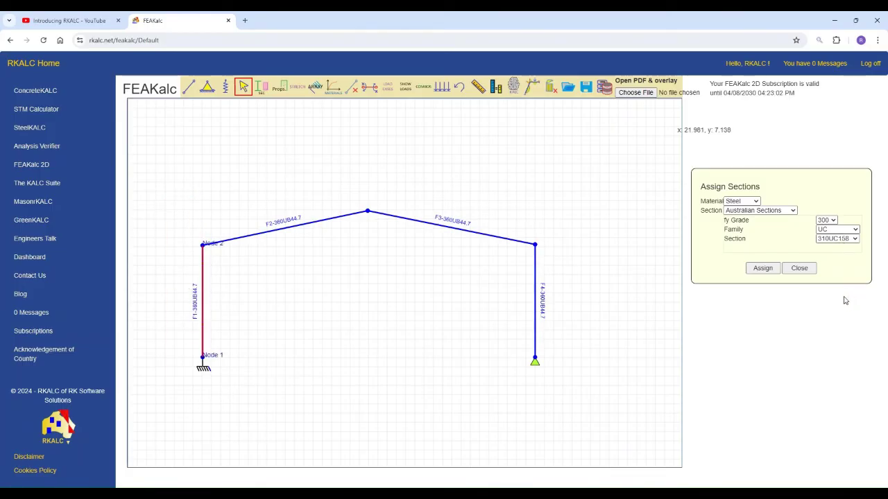
left_click(761, 268)
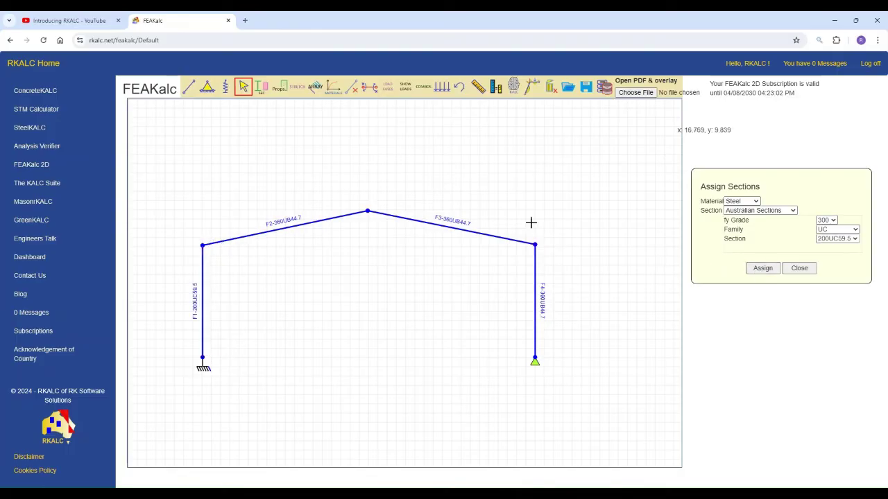
left_click_drag(491, 201, 556, 376)
left_click(761, 269)
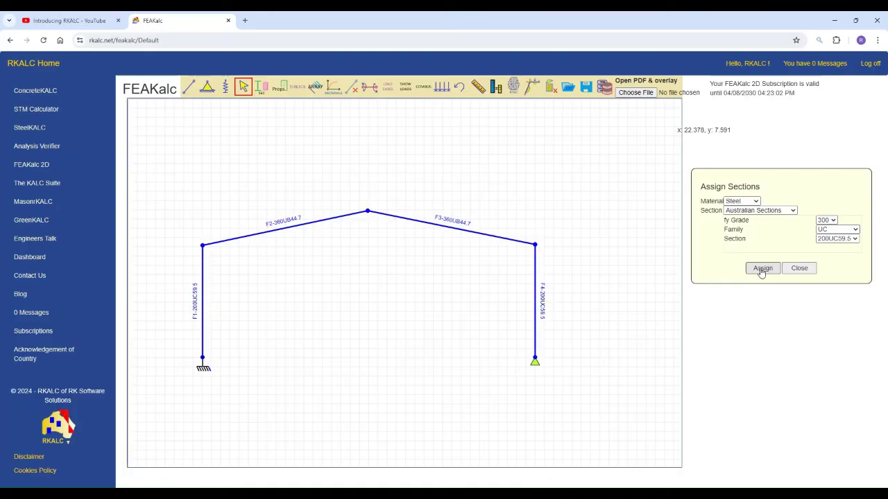
Draw the Dead-case deformed shape of the portal frame
left_click(514, 84)
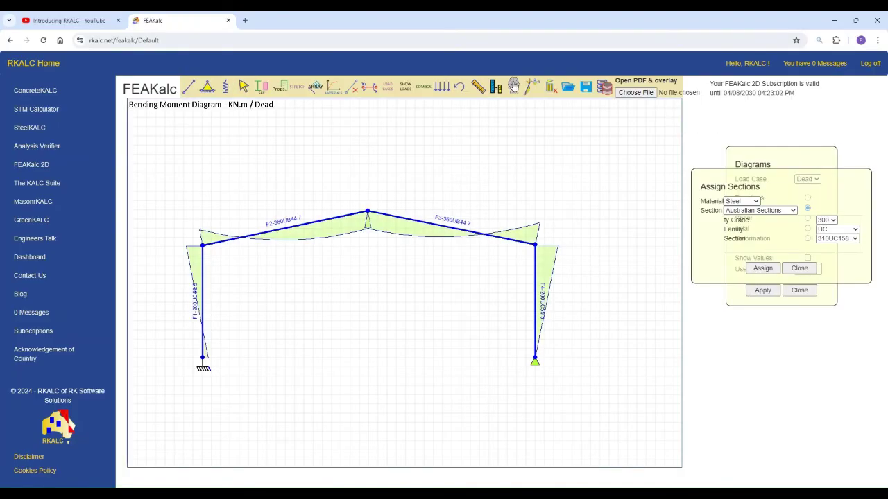
left_click(799, 268)
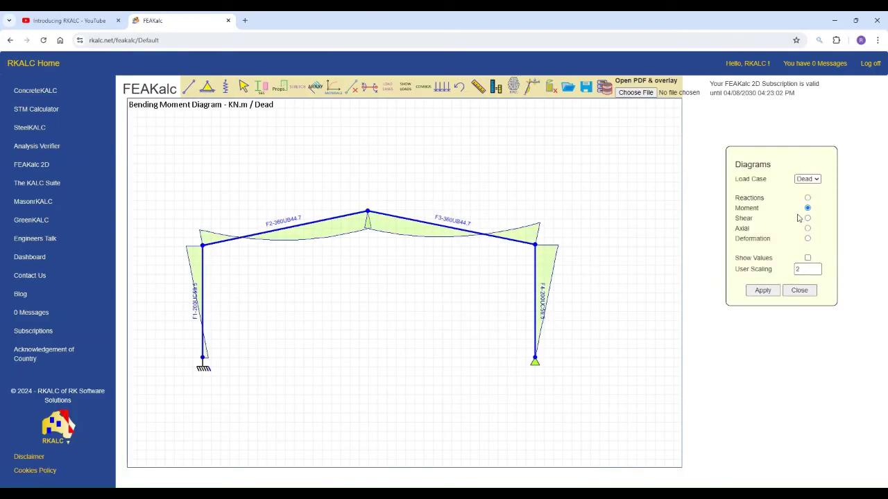
left_click(807, 238)
left_click(762, 292)
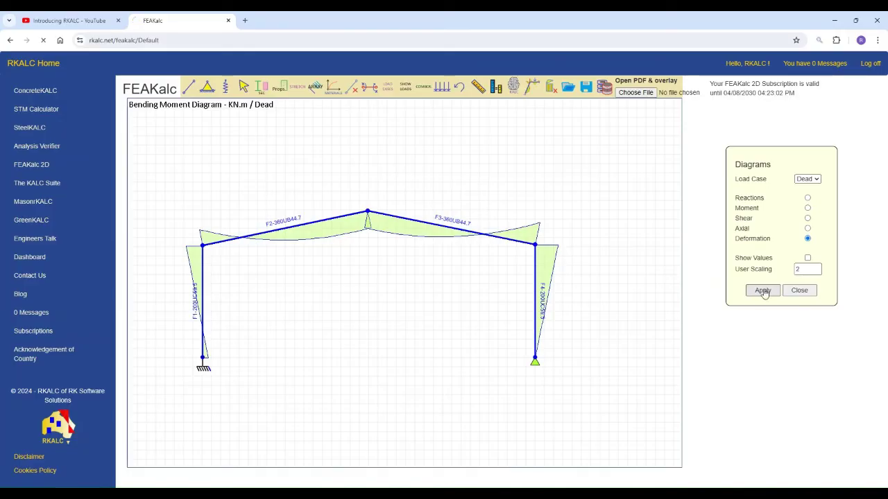
scroll(378, 248, "up", 1)
scroll(380, 242, "up", 1)
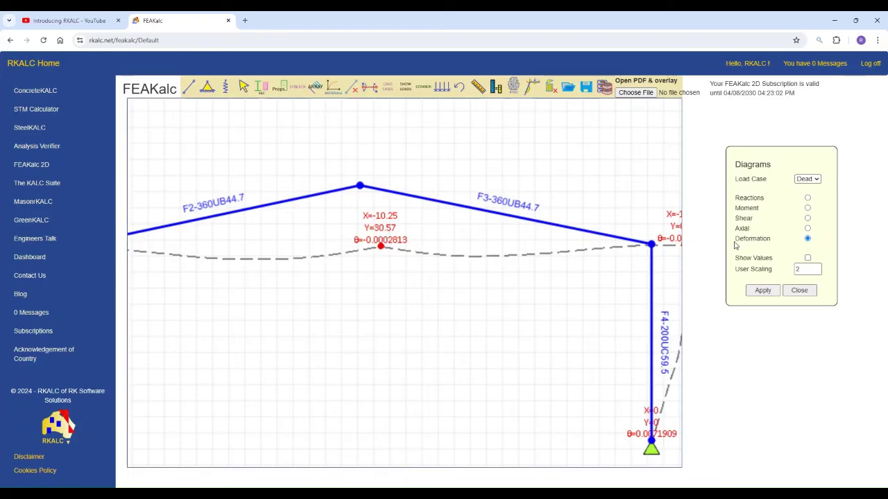
Redraw the deformed shape for the Live case, then for the Wind case
left_click(807, 198)
left_click(762, 290)
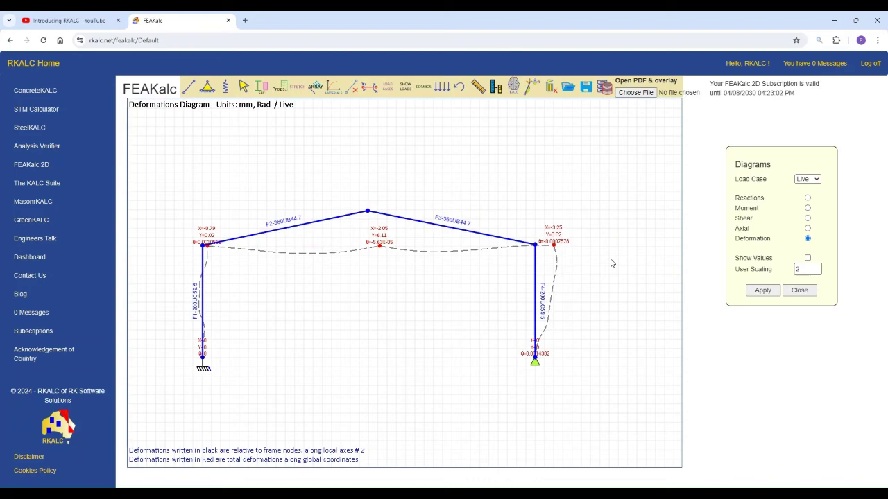
left_click(810, 179)
left_click(806, 208)
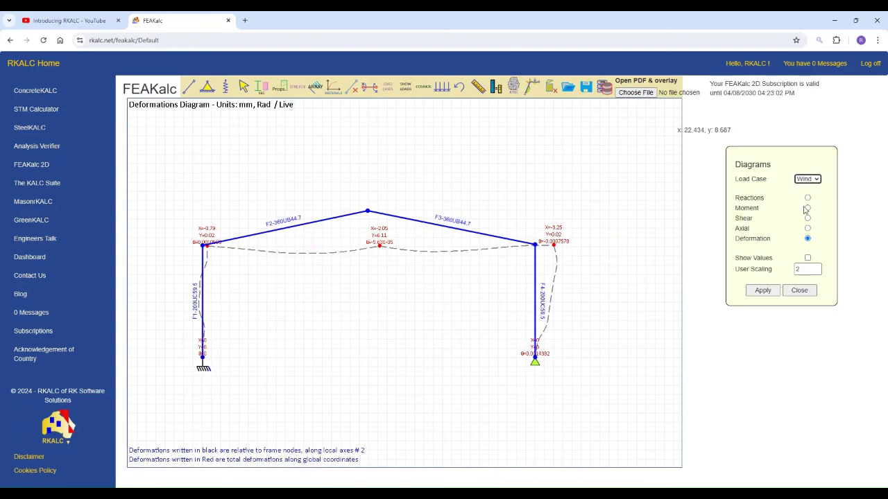
left_click(762, 292)
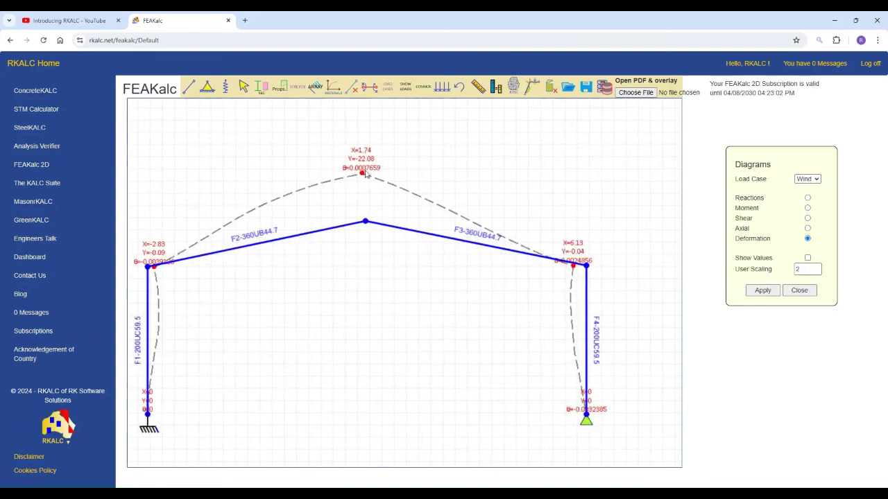
scroll(421, 165, "down", 1)
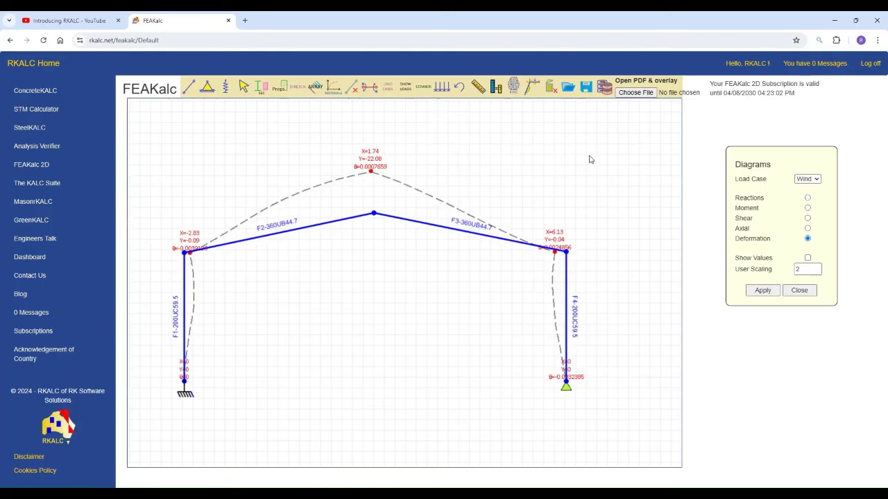
Create load combination LC-Combo1 and add the Dead case at factor 1
left_click(423, 88)
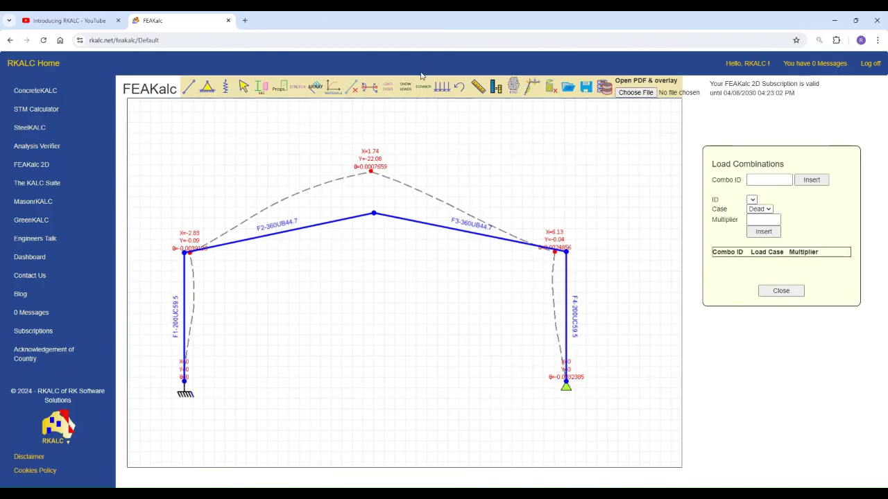
left_click(772, 178)
type("Cob")
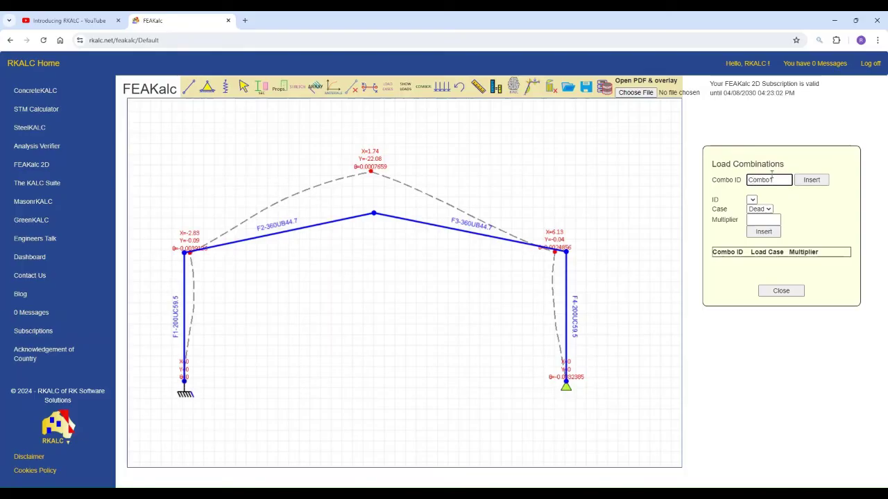
left_click(811, 179)
left_click(764, 216)
type("1")
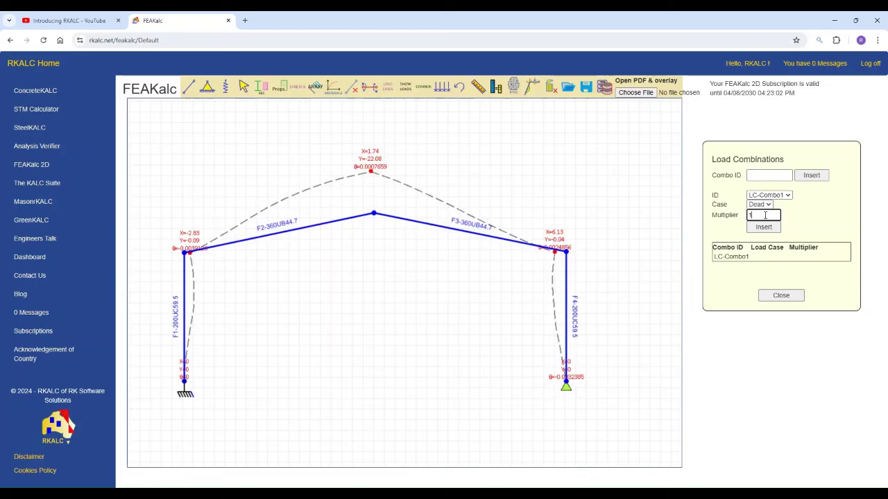
left_click(763, 227)
Add Live at factor 0.3 and Wind at factor 1 to LC-Combo1
left_click(758, 200)
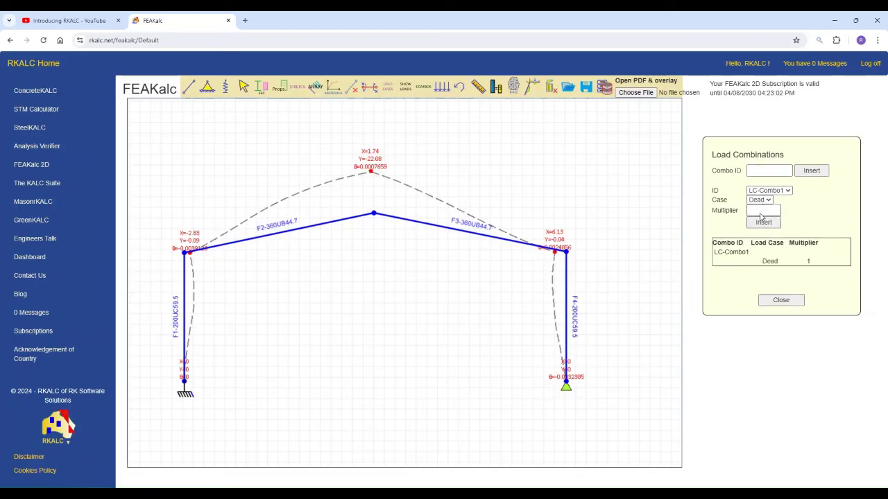
left_click(760, 215)
left_click(761, 211)
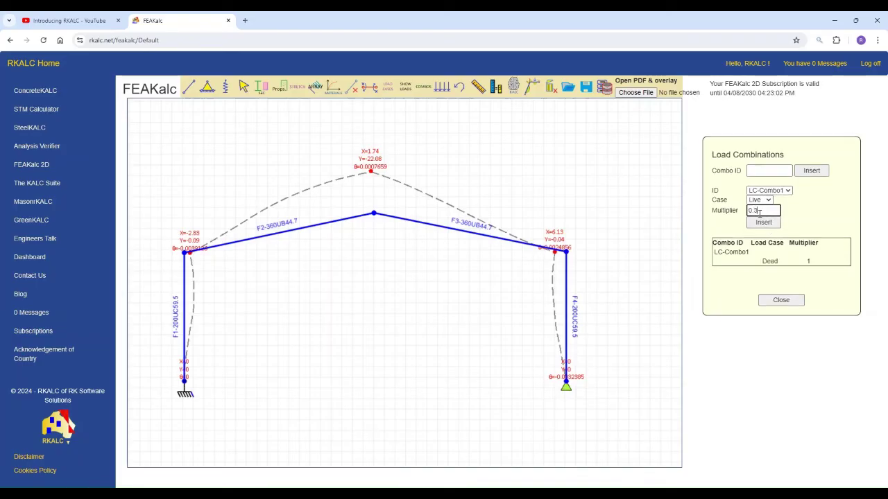
type("0.3")
left_click(763, 222)
left_click(759, 194)
left_click(761, 216)
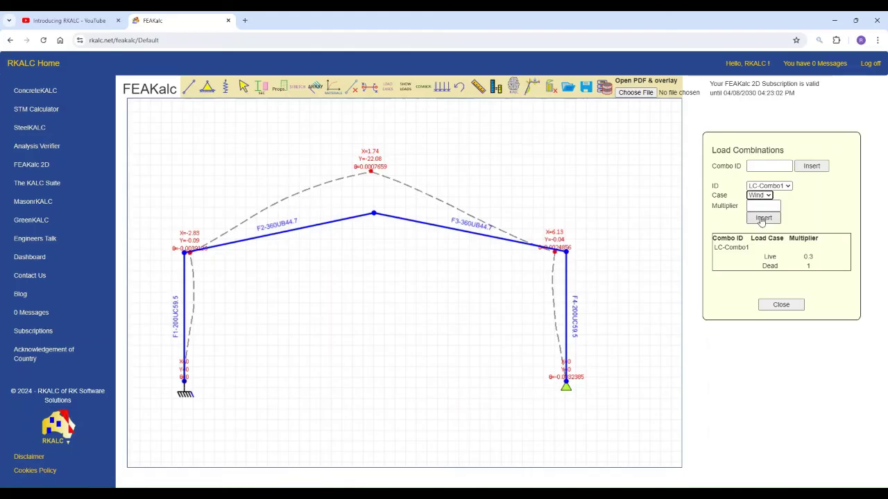
left_click(763, 206)
type("1")
left_click(763, 218)
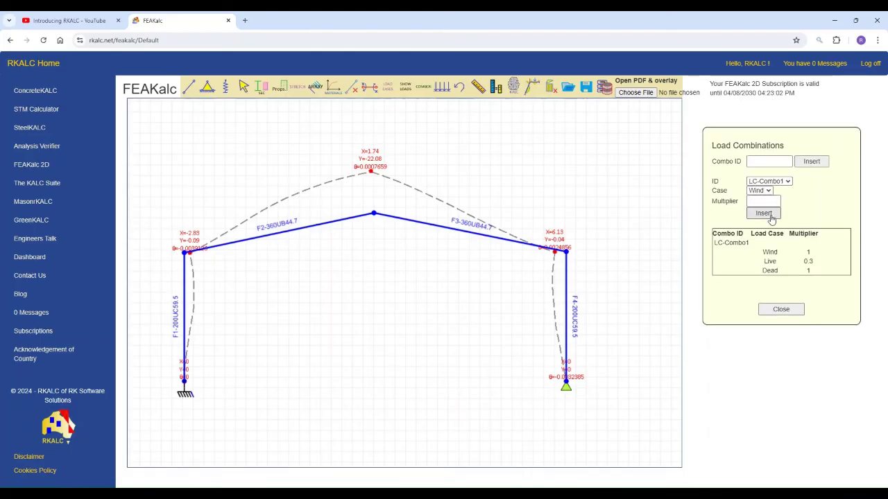
left_click(781, 311)
left_click(530, 89)
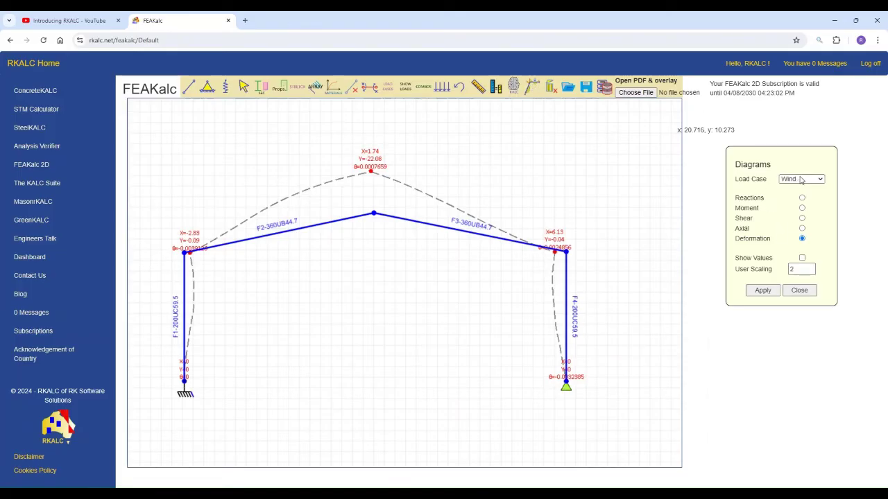
Draw the LC-Combo1 bending moment diagram with values shown at user scaling 10
key("Down")
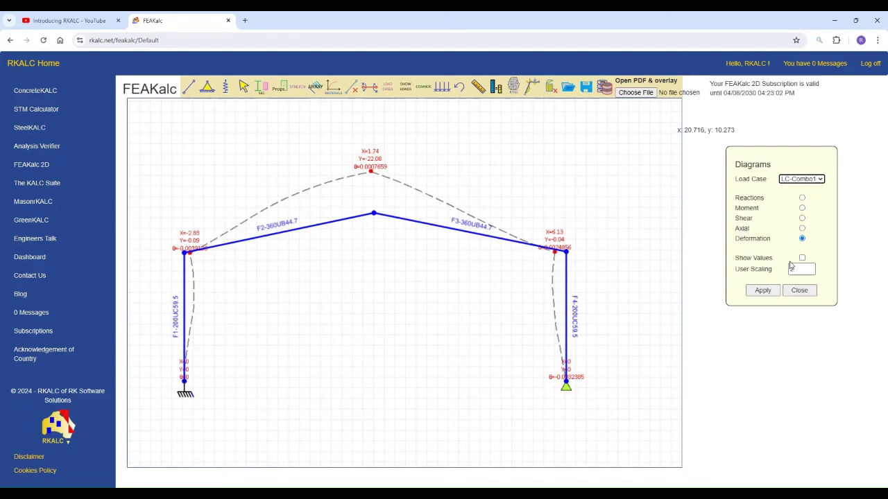
left_click(802, 208)
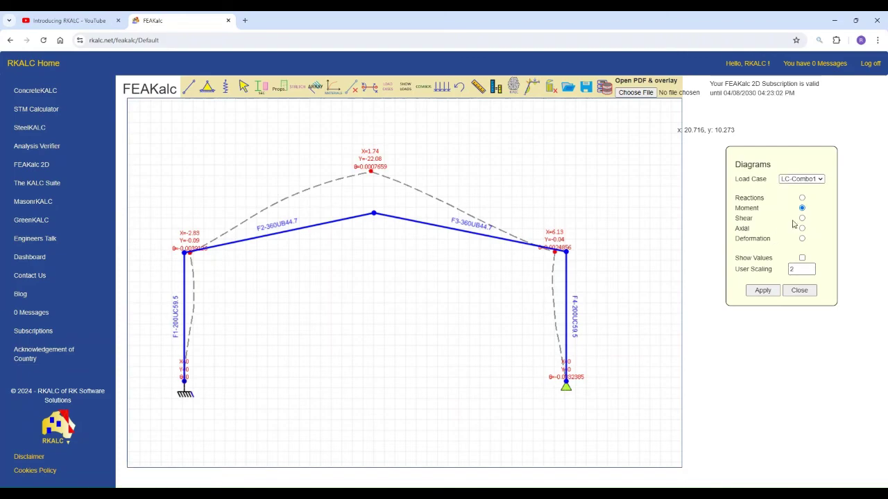
left_click(759, 291)
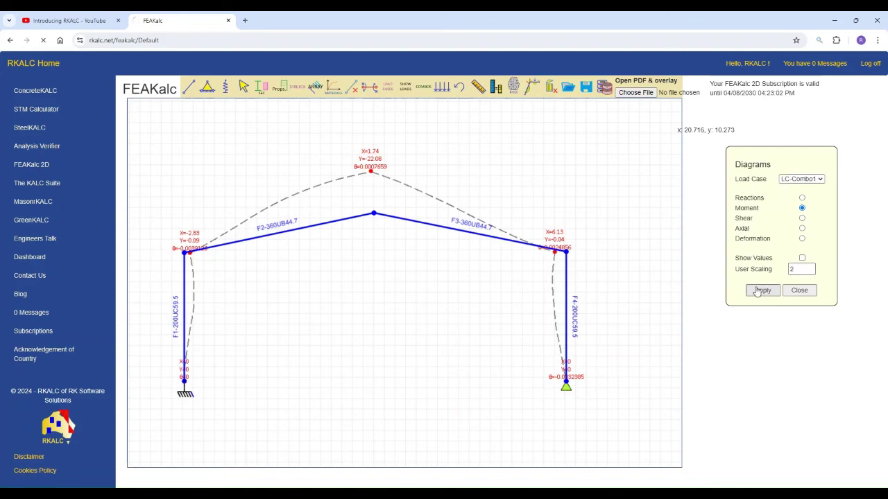
left_click(802, 259)
left_click(762, 291)
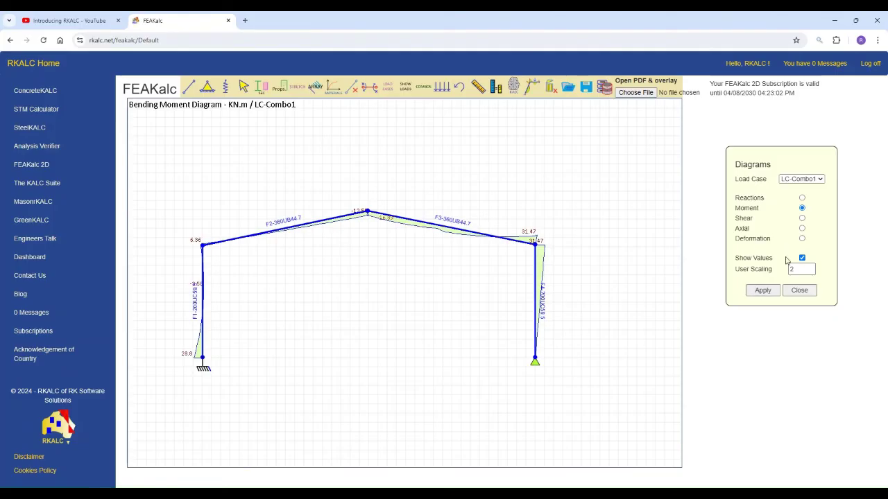
double_click(789, 270)
left_click(762, 291)
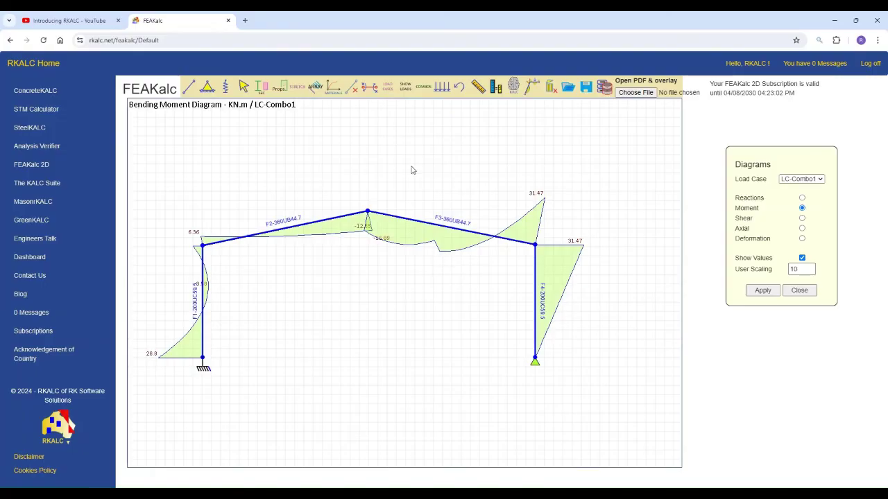
left_click(531, 87)
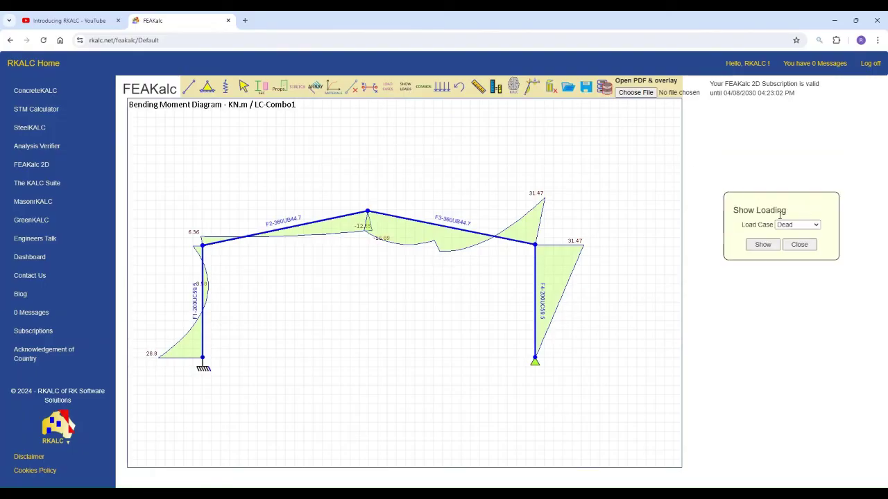
Display the Dead, Live and Wind loads in turn, then reload to the bare frame
left_click(763, 244)
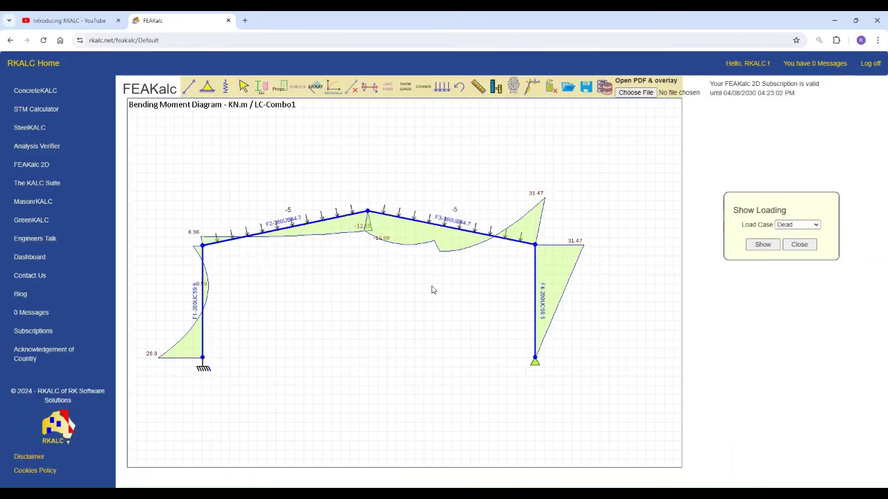
left_click(429, 45)
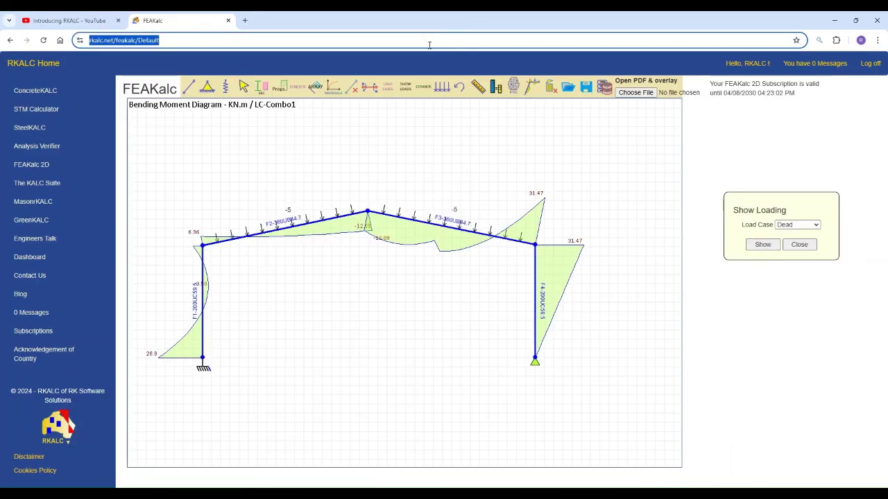
left_click(797, 225)
left_click(797, 244)
left_click(763, 244)
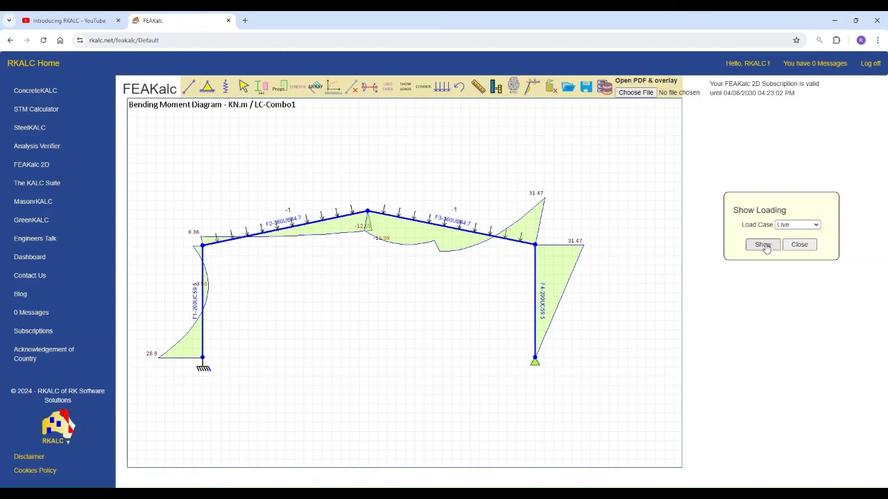
left_click(796, 252)
left_click(762, 245)
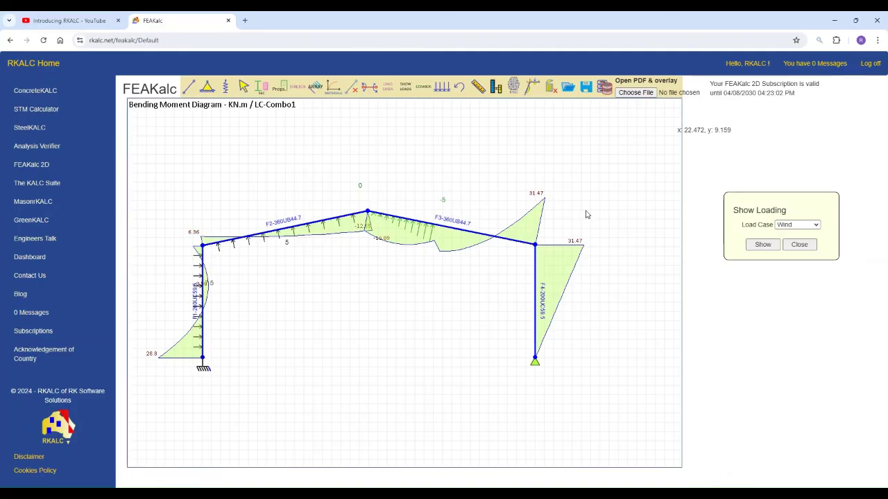
left_click(415, 40)
key("Return")
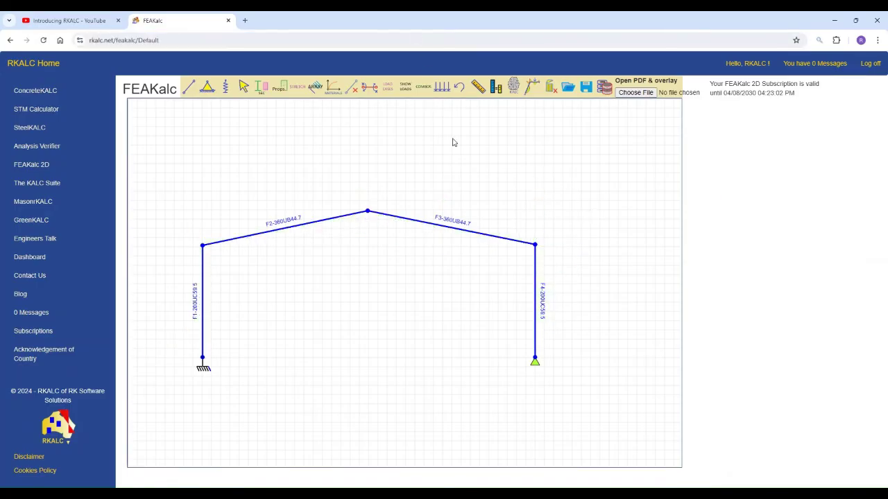
Save the input, then analyse and send it to the database as project 240810, model Portal#1
left_click(585, 89)
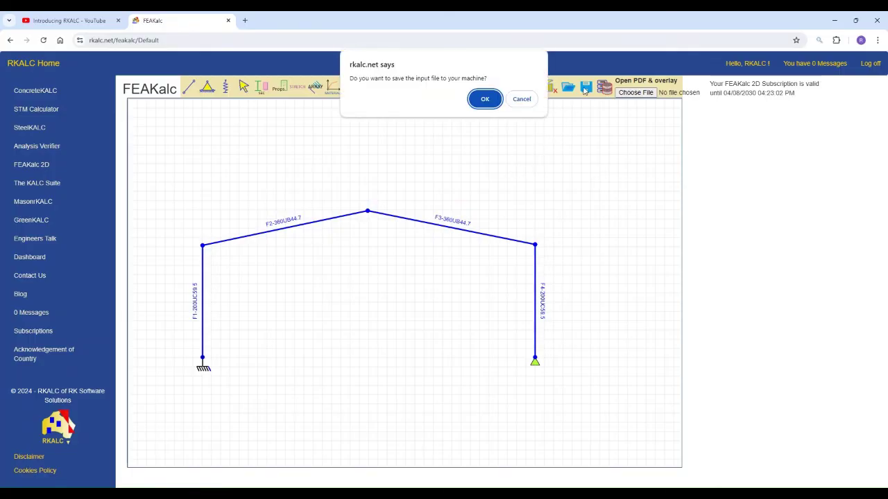
left_click(485, 99)
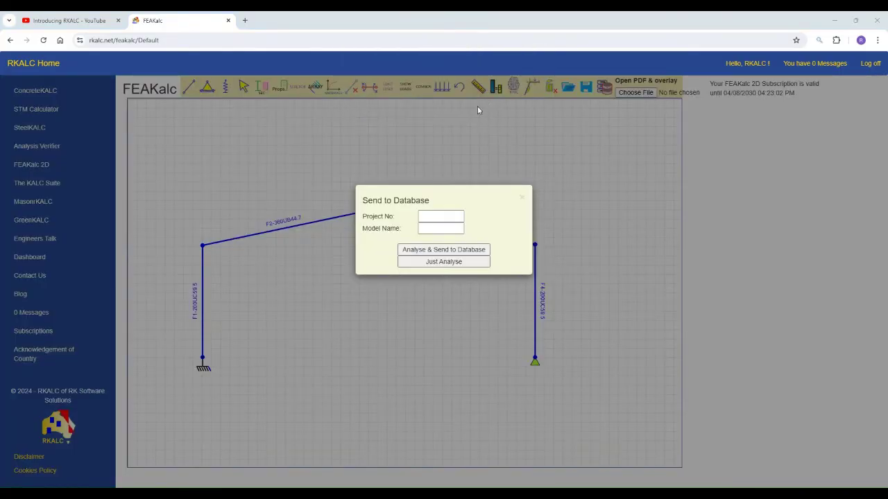
left_click(440, 215)
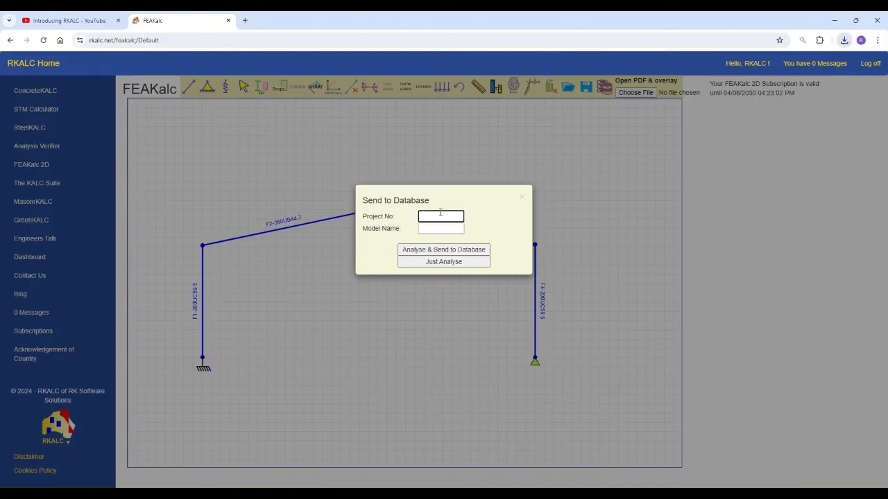
type("240810")
left_click(444, 228)
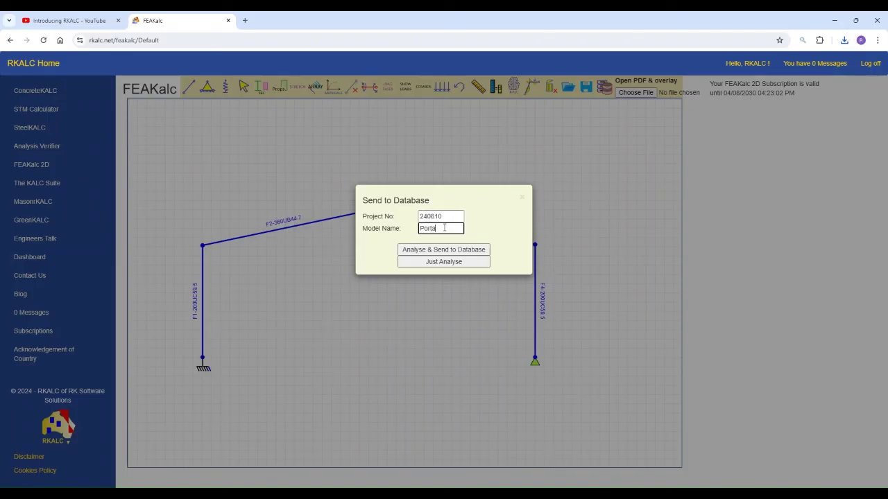
type("Portal#1")
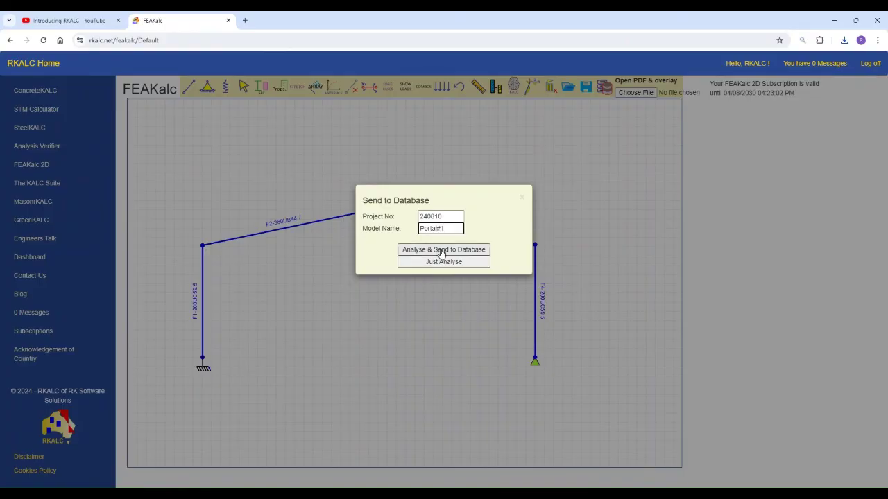
left_click(472, 254)
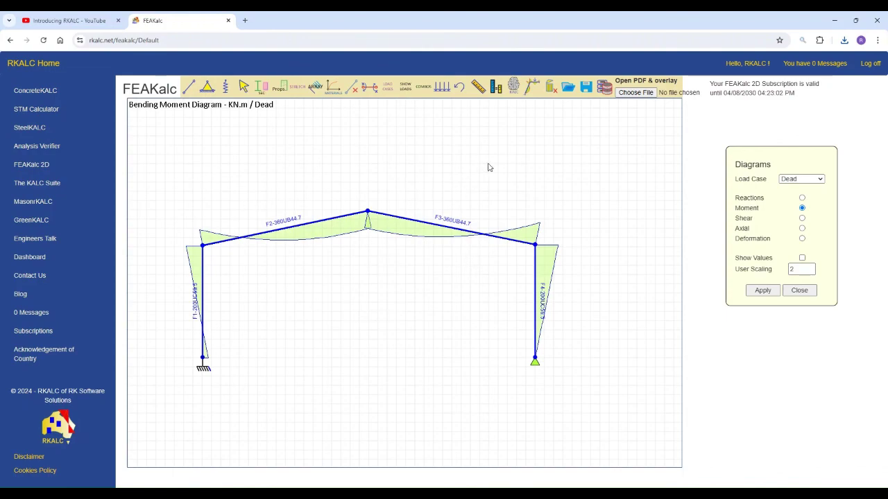
Go to feakalc/MyProjects, open the Portal#1 model and analyse it for the Dead moment diagram
left_click(401, 45)
key("Return")
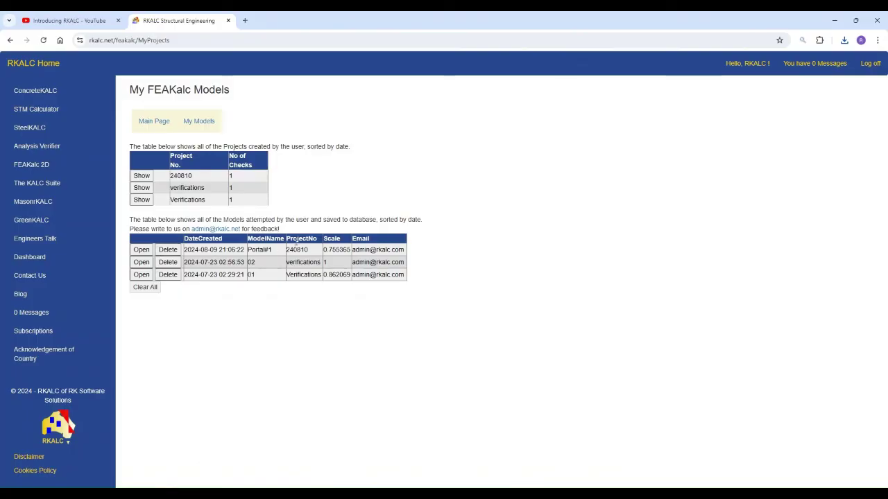
left_click(140, 250)
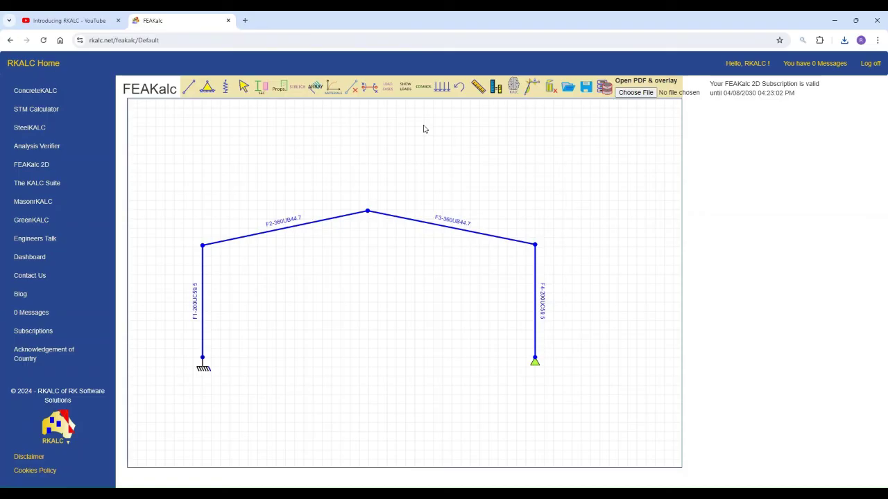
left_click(513, 85)
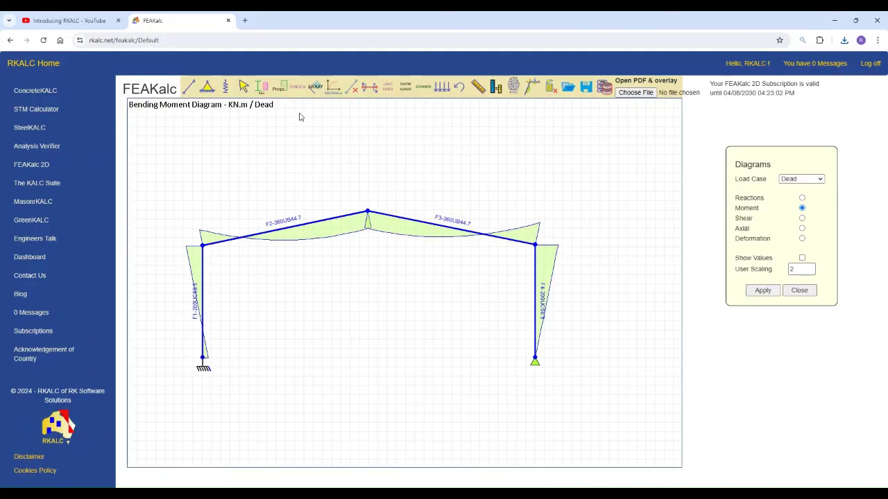
Stretch rafters F2 and F3 to a higher apex, redraw the Dead moments, and show F2's properties
left_click(296, 87)
left_click_drag(367, 210, 358, 168)
left_click_drag(367, 210, 357, 167)
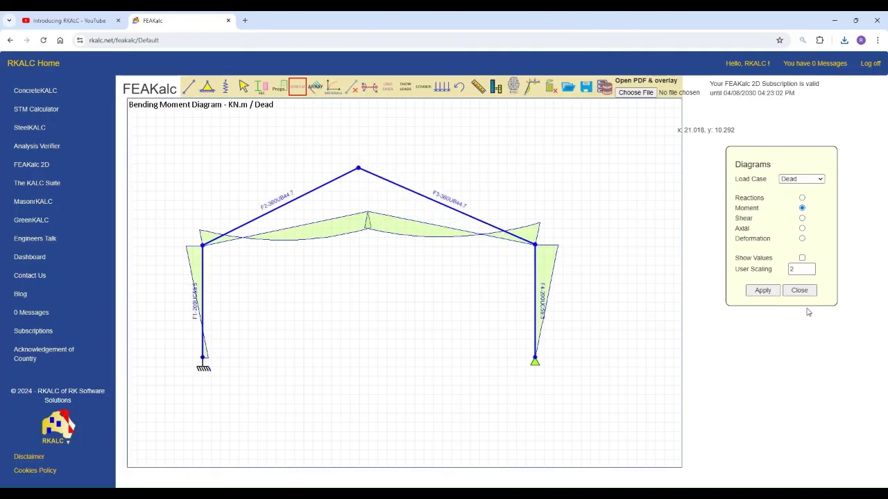
left_click(763, 291)
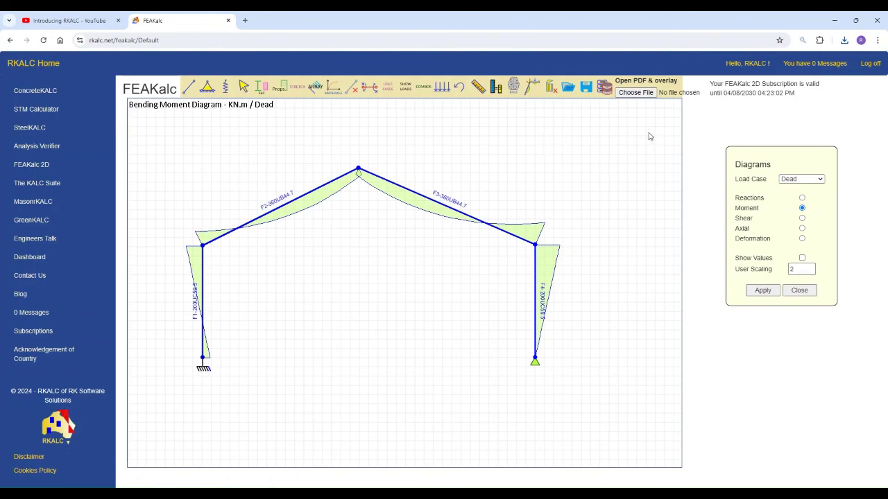
left_click(282, 88)
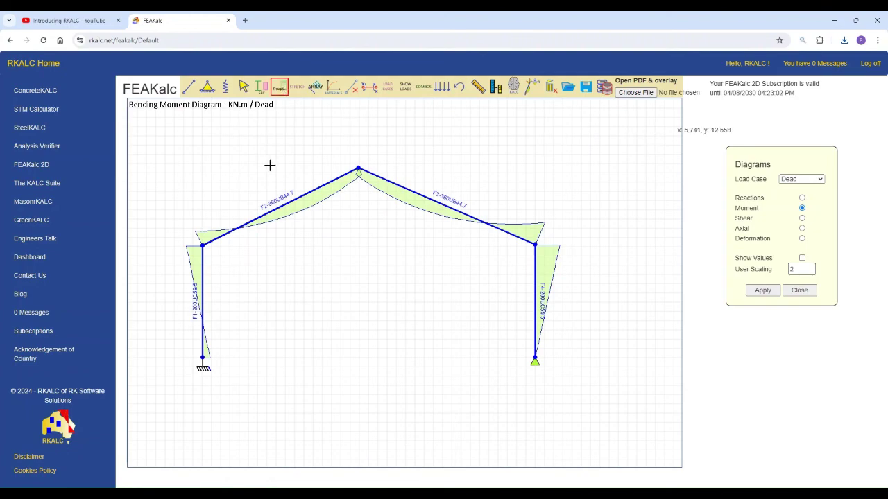
left_click(290, 200)
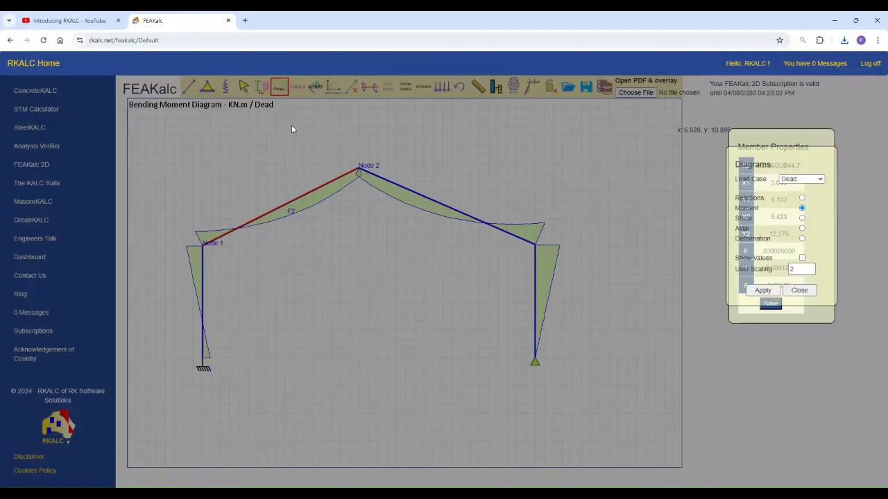